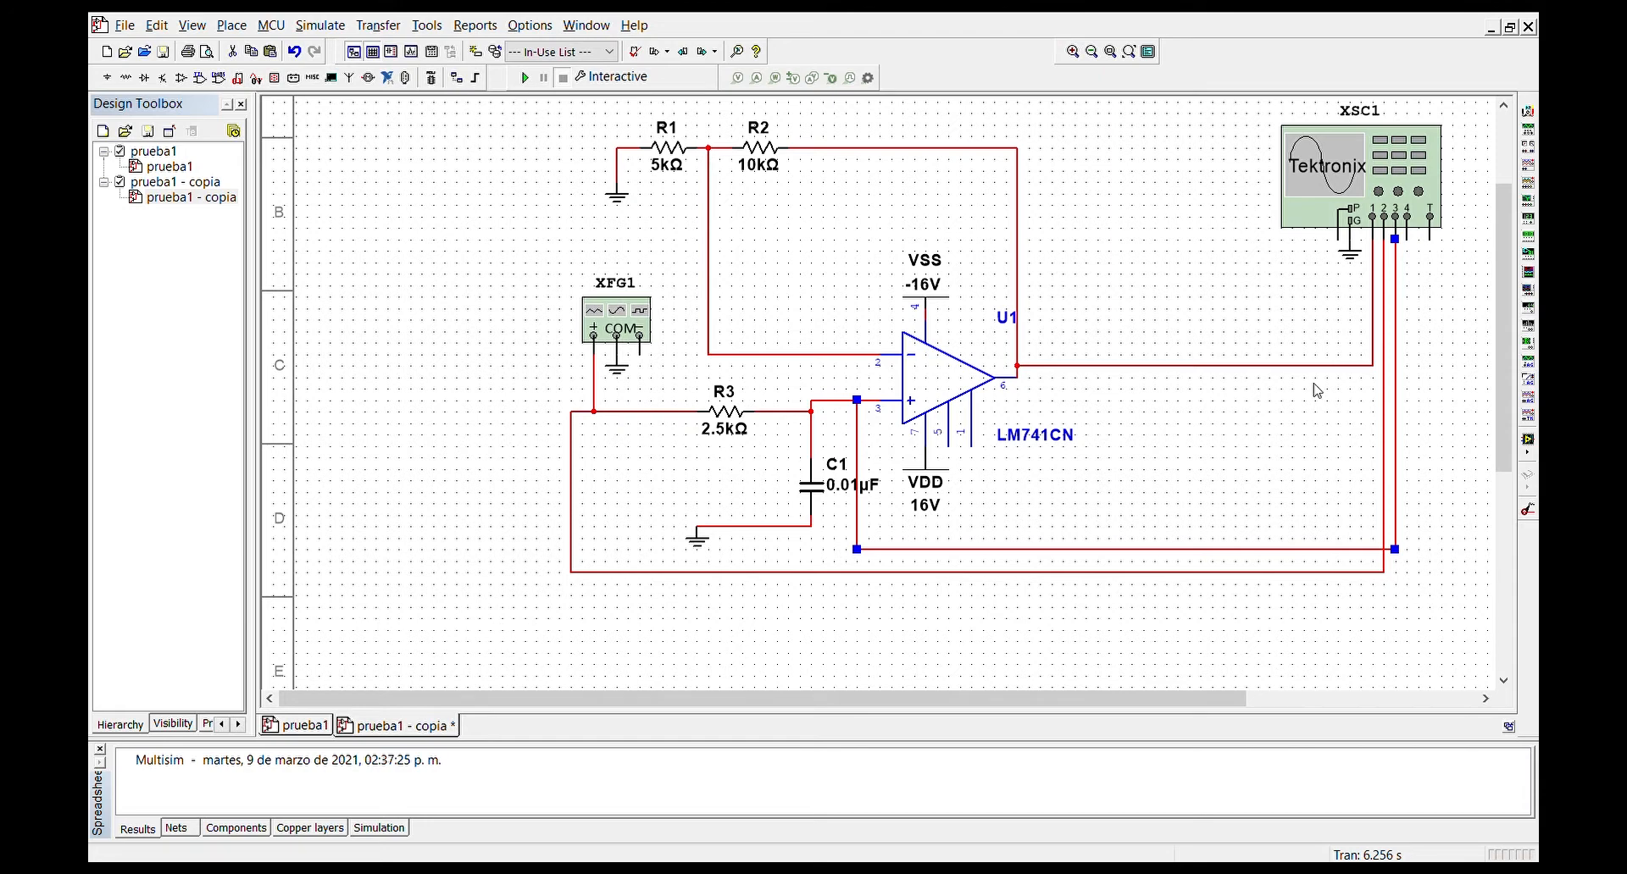
Inspect the low-pass circuit's oscilloscope channel wires and the R1 and R2 resistors.
left_click(1373, 292)
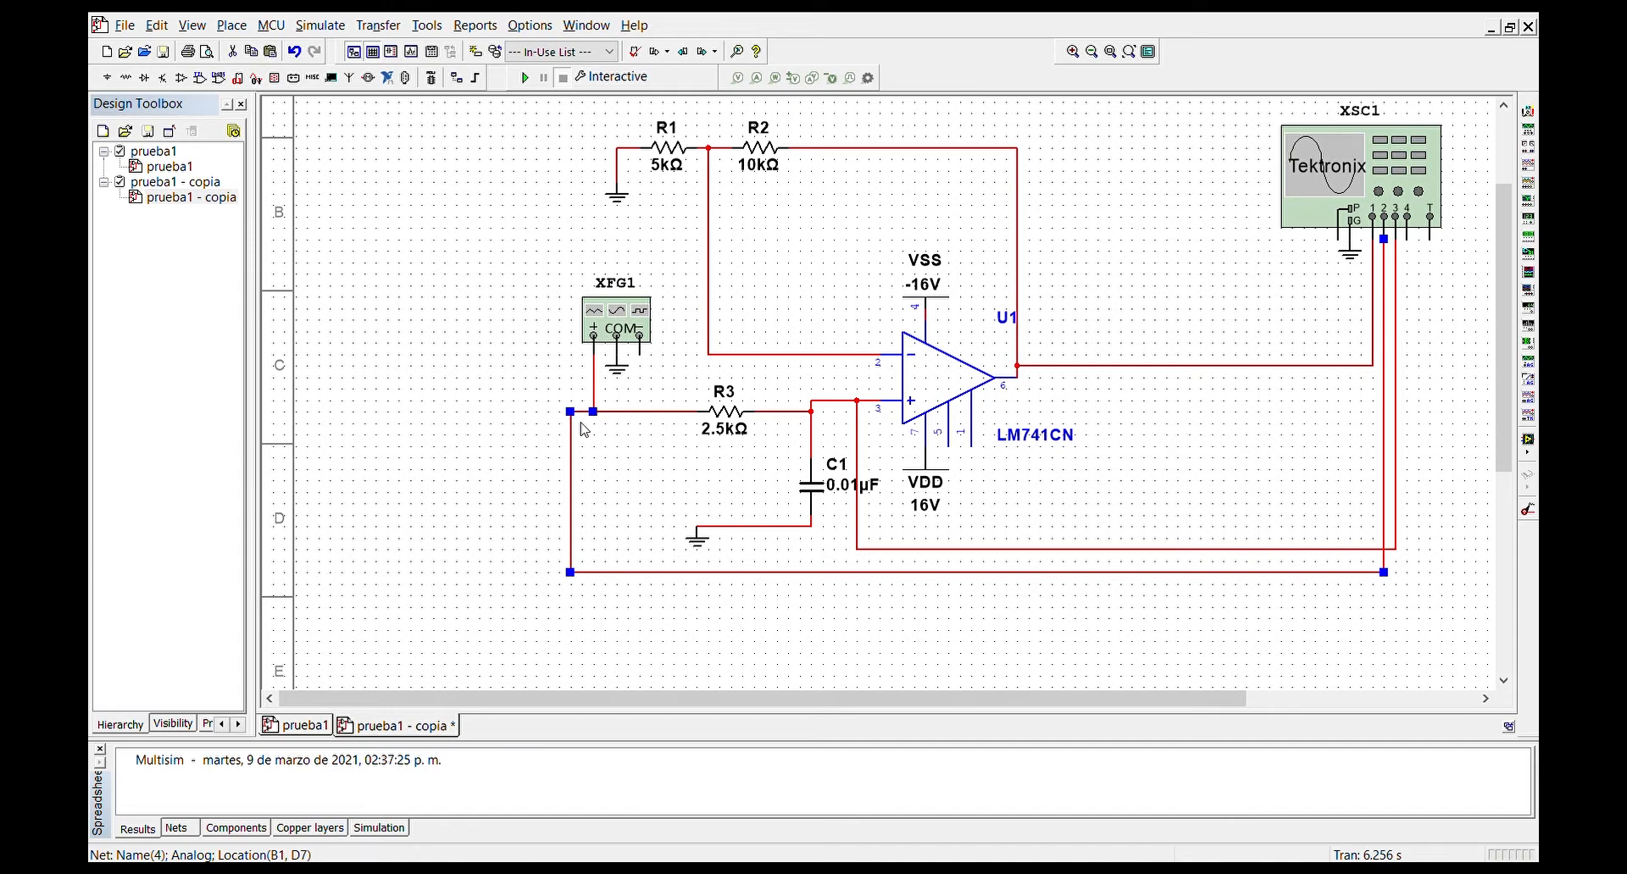
left_click(1395, 446)
left_click_drag(608, 113, 824, 219)
left_click(1059, 248)
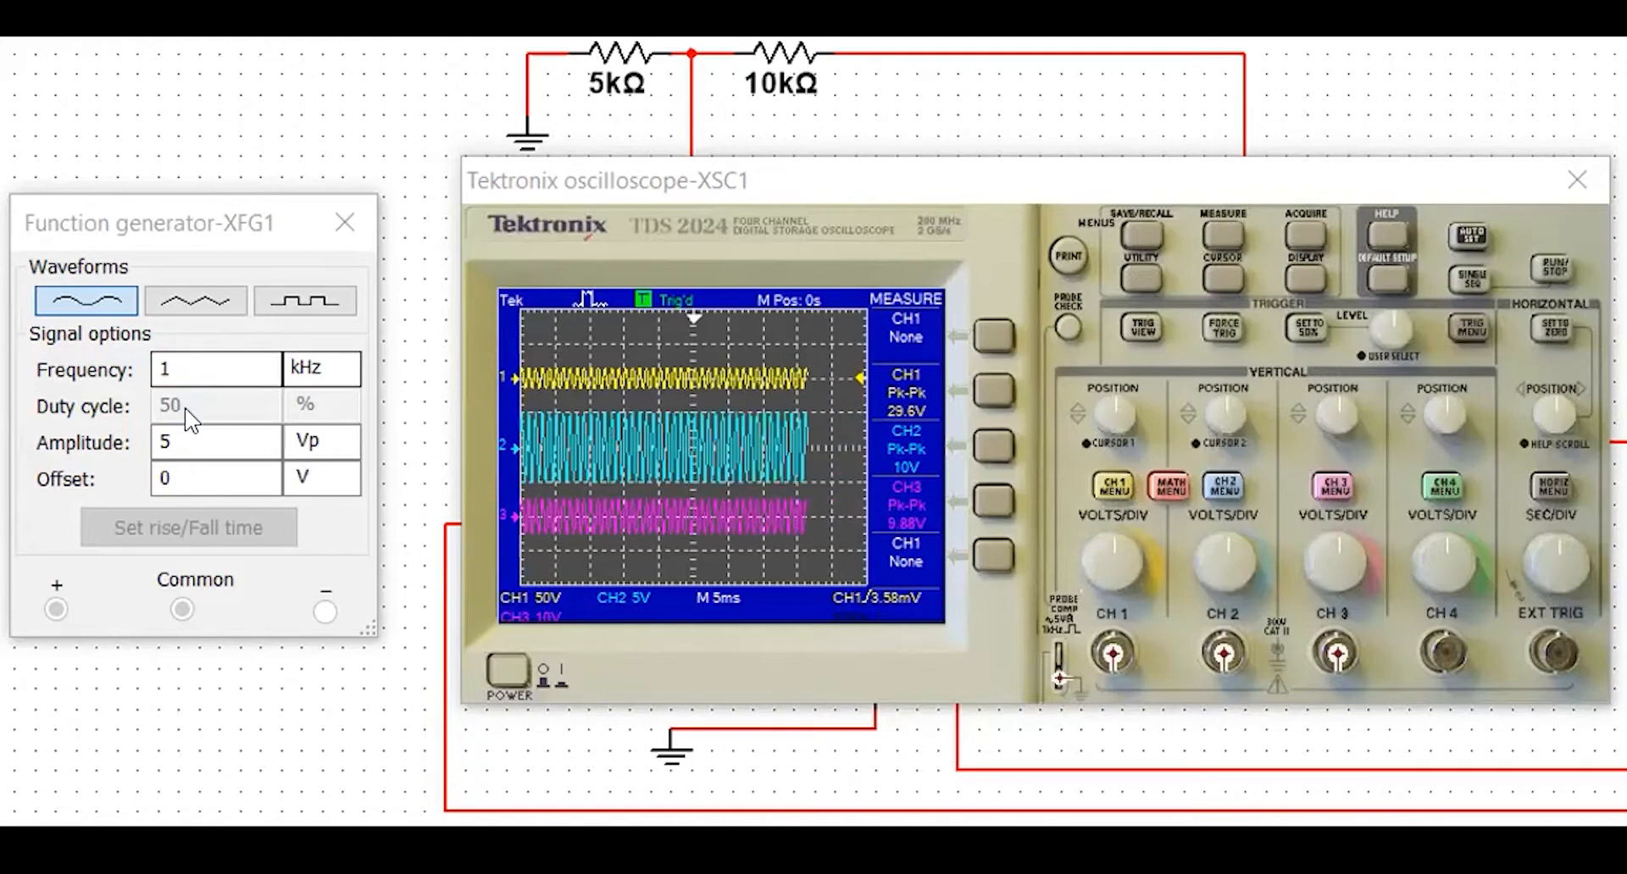
Set the function generator XFG1 frequency to 6.3 kHz while the low-pass simulation runs.
left_click(211, 374)
key("BackSpace")
type("6.3")
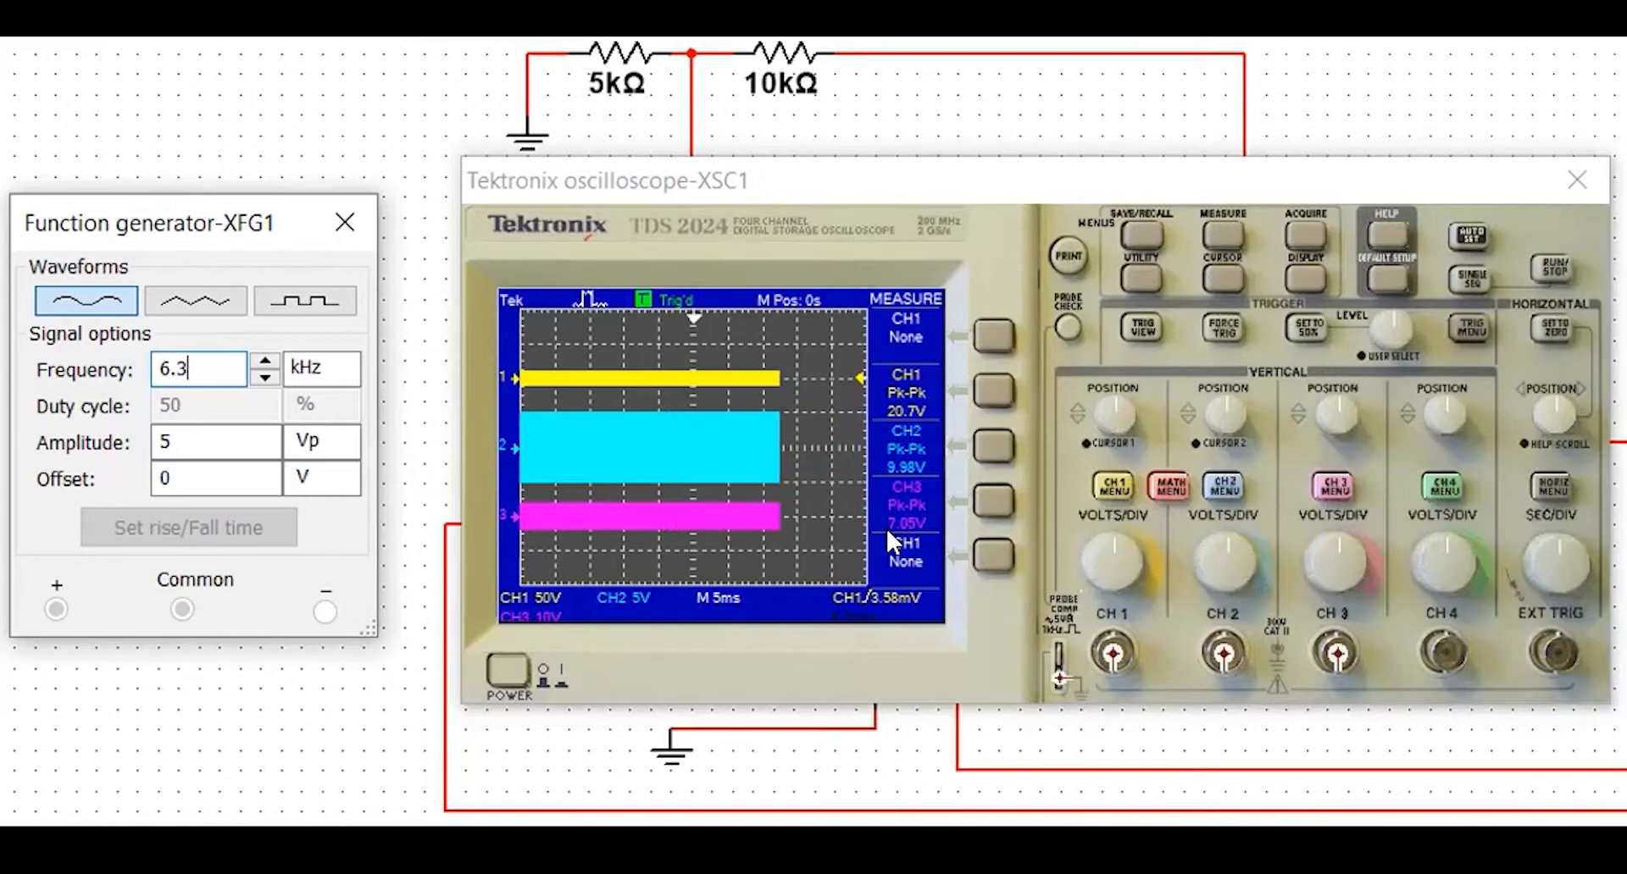
left_click(6, 56)
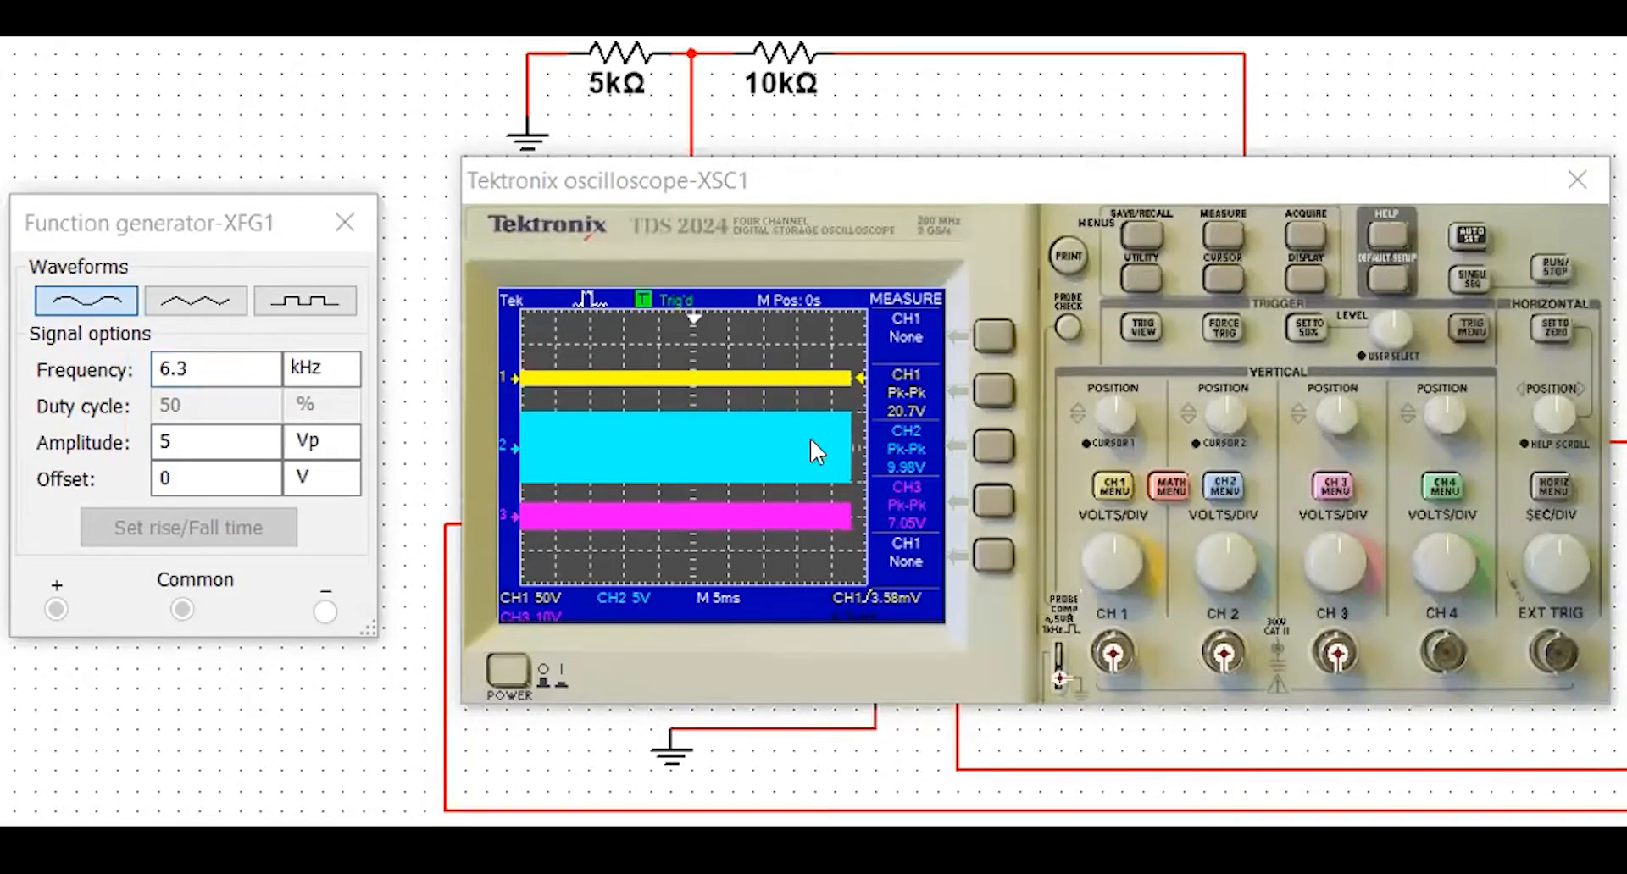
Raise the function generator frequency step by step to 26 kHz to test the low-pass filter's attenuation.
left_click(266, 362)
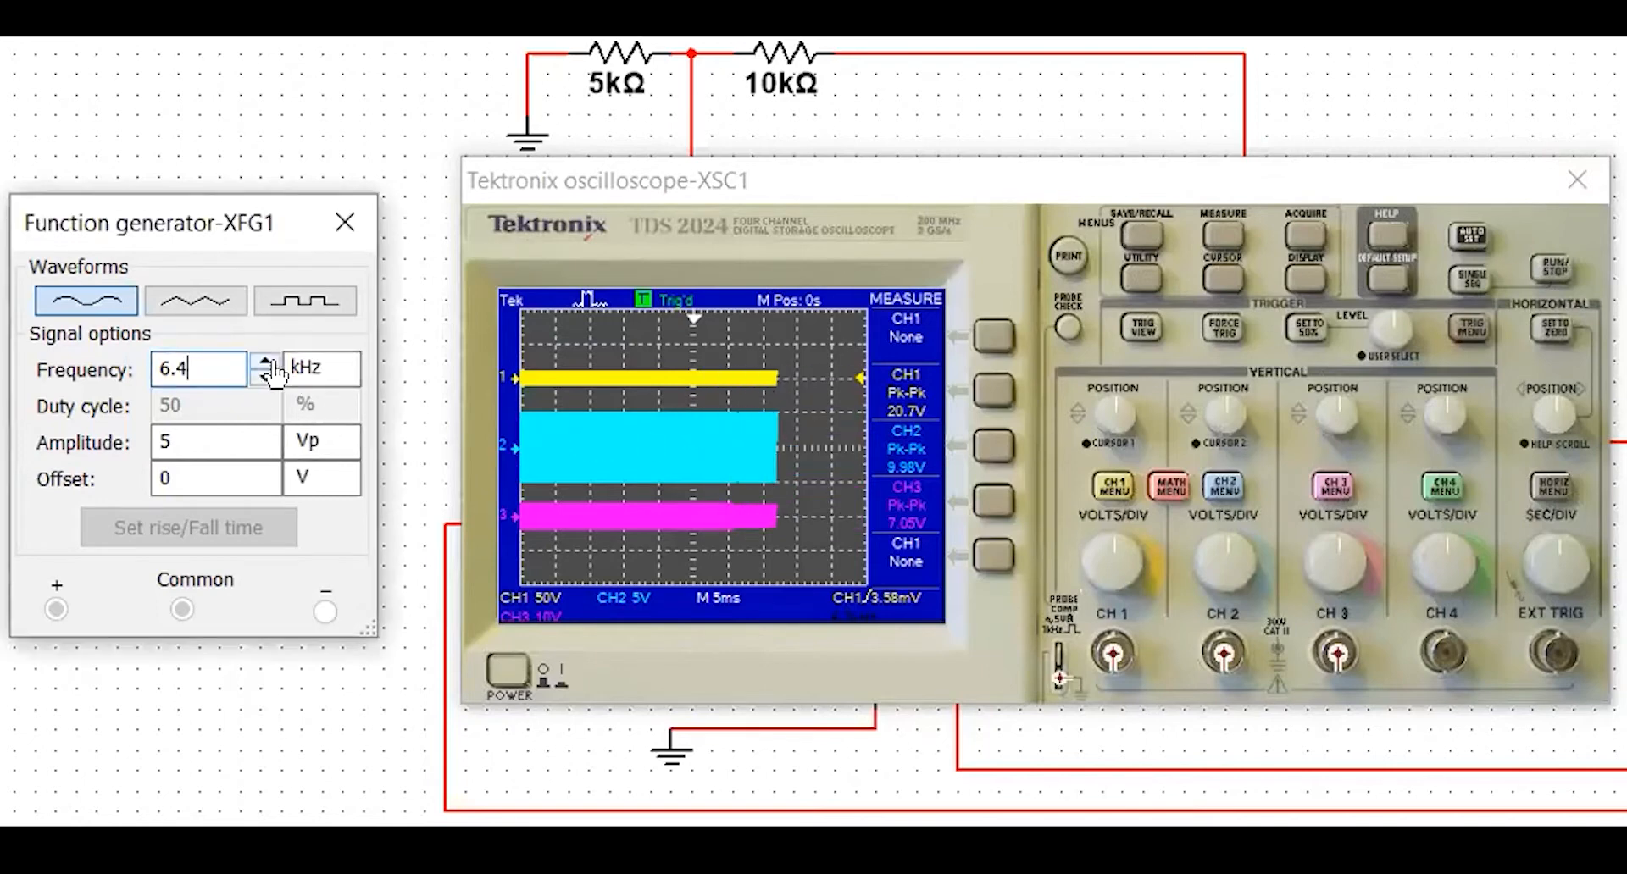
left_click(266, 363)
left_click(266, 363)
left_click(266, 362)
left_click(266, 362)
left_click(266, 362)
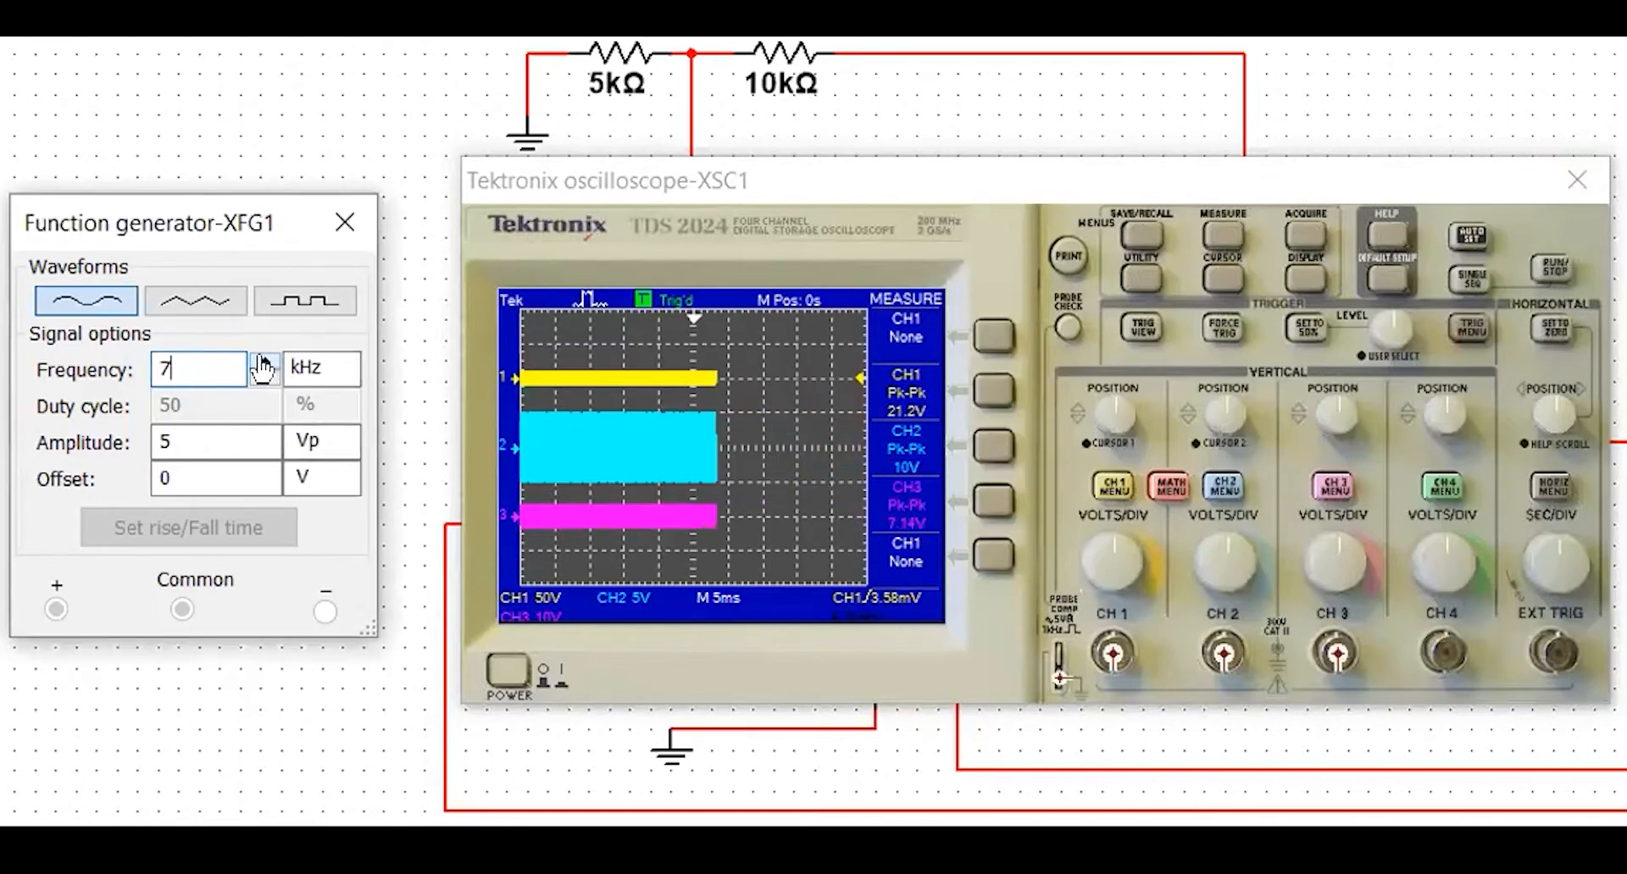
left_click(266, 363)
left_click(266, 362)
left_click(266, 363)
left_click(266, 363)
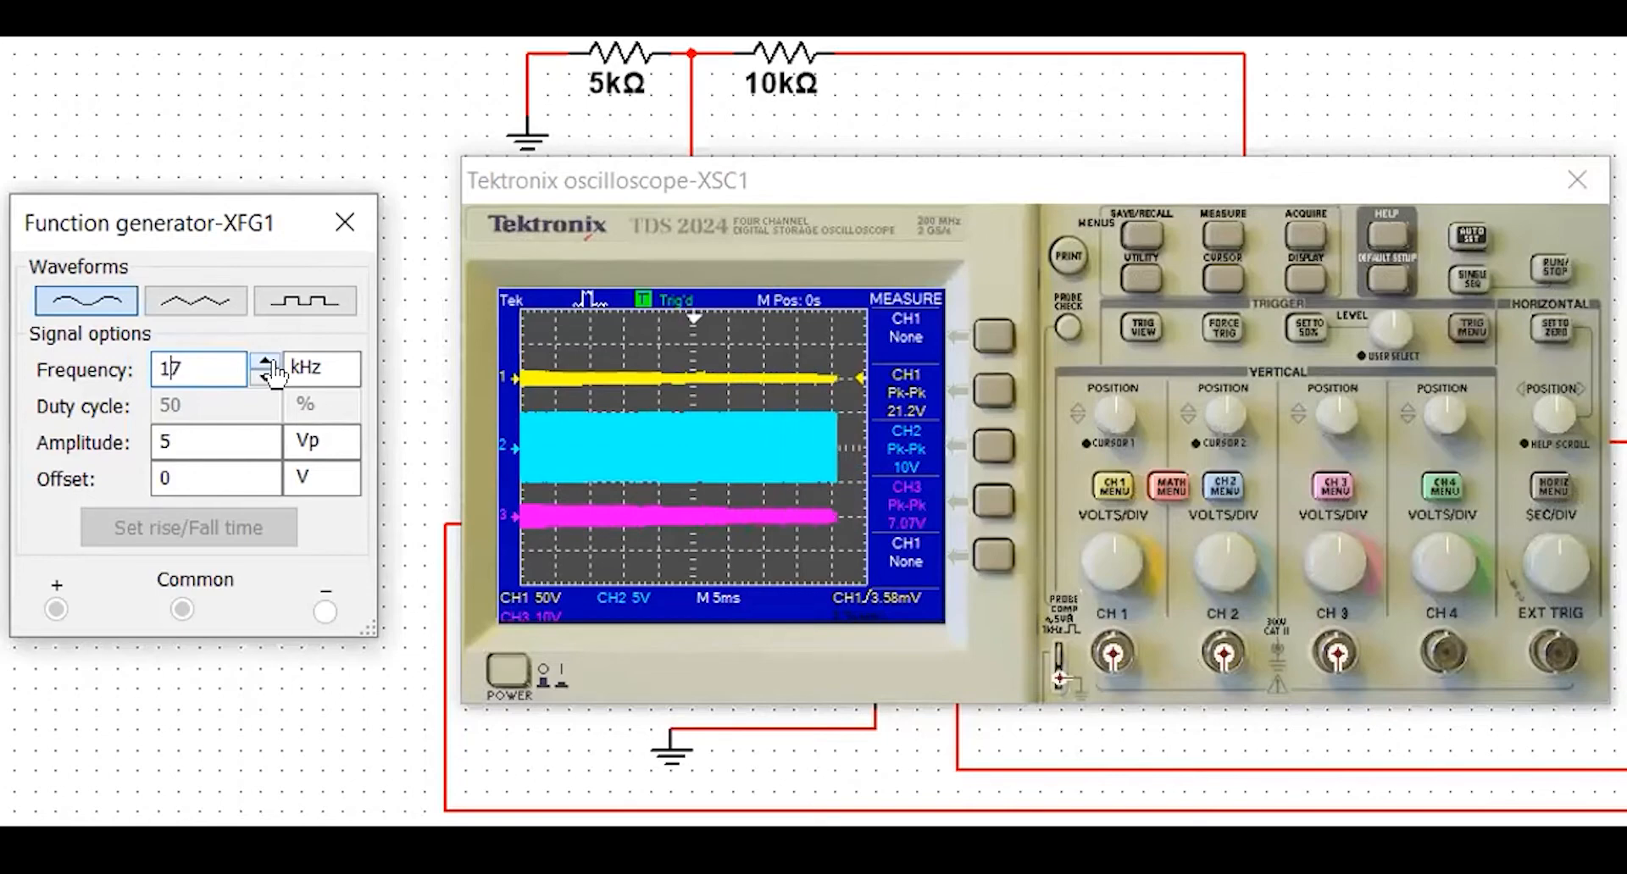
left_click(267, 362)
left_click(268, 363)
left_click(268, 364)
left_click(268, 363)
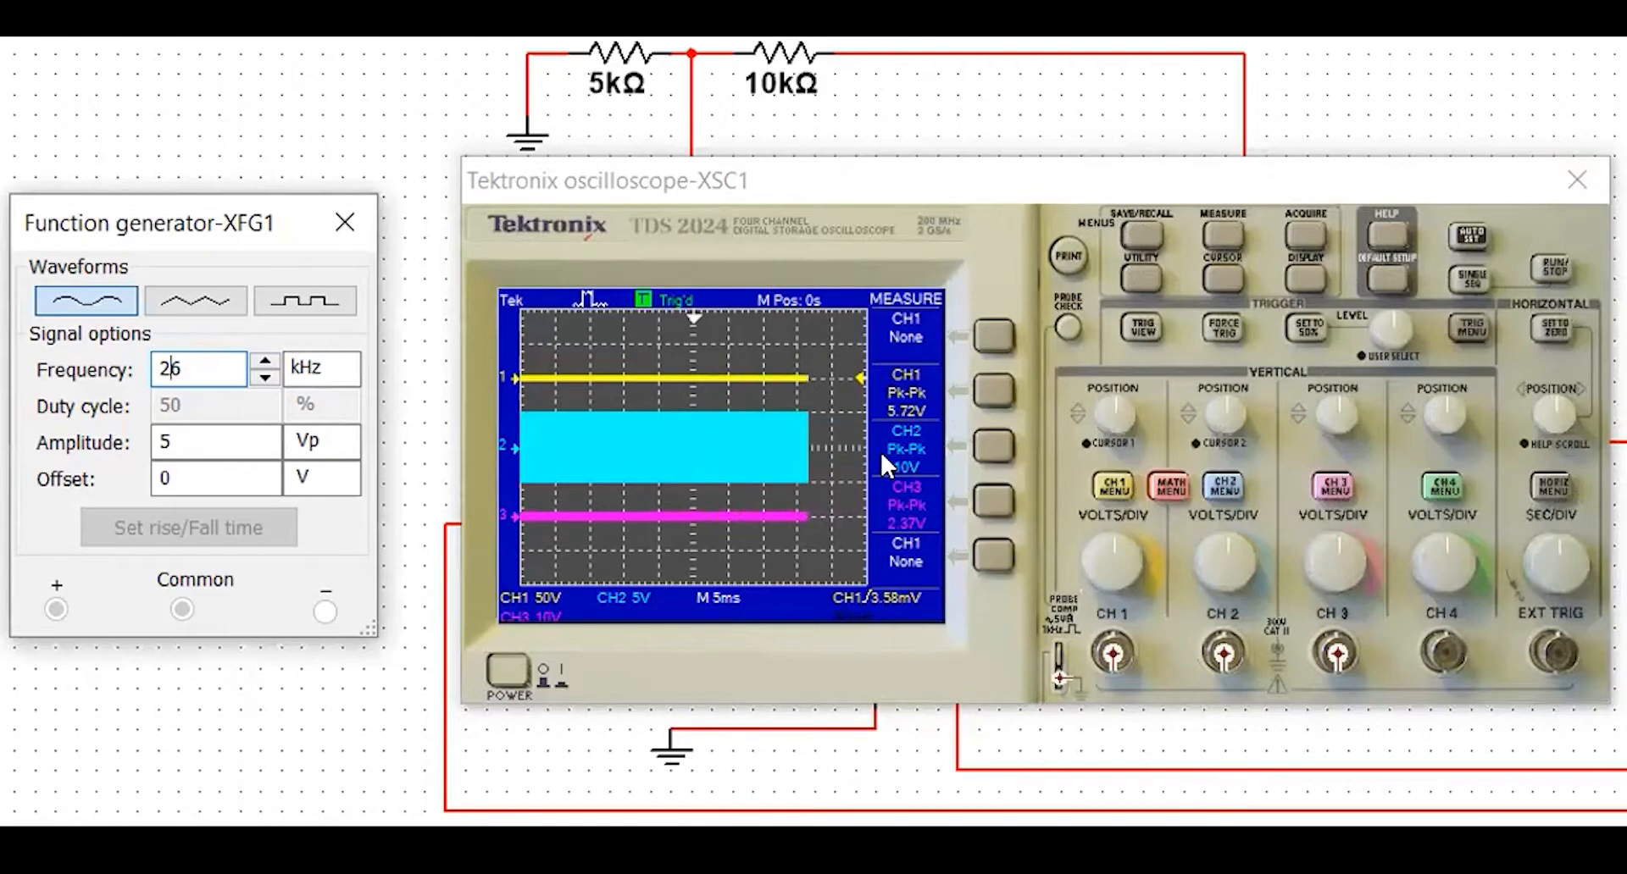
Switch to the OneNote page and review the first-order high-pass circuit with its gain and cutoff frequency formulas.
left_click(1038, 437)
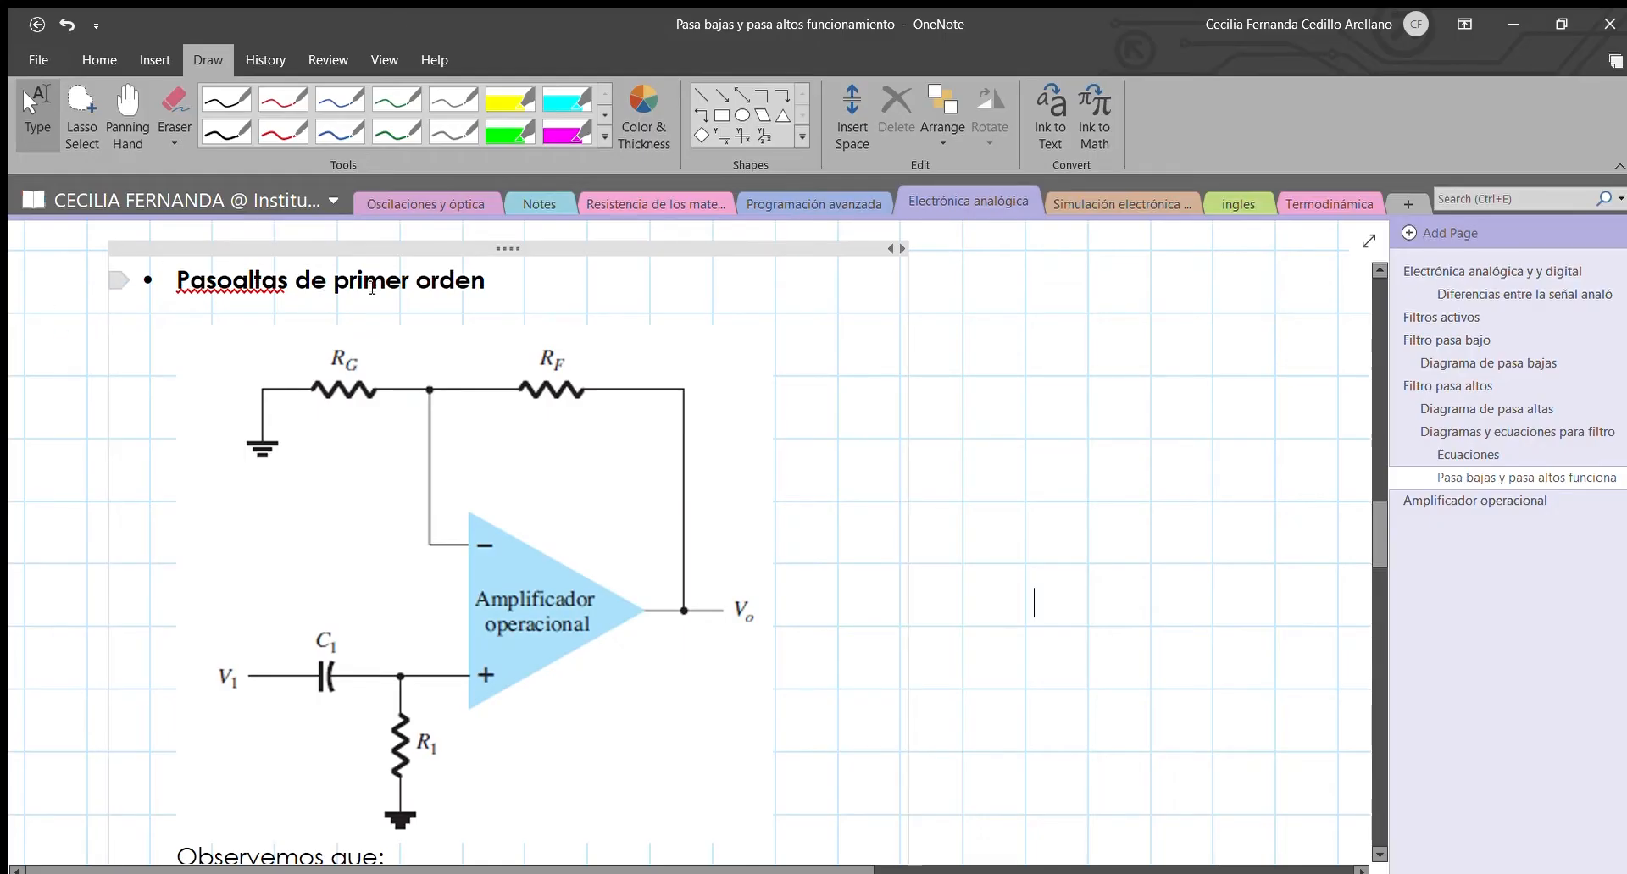
left_click(389, 376)
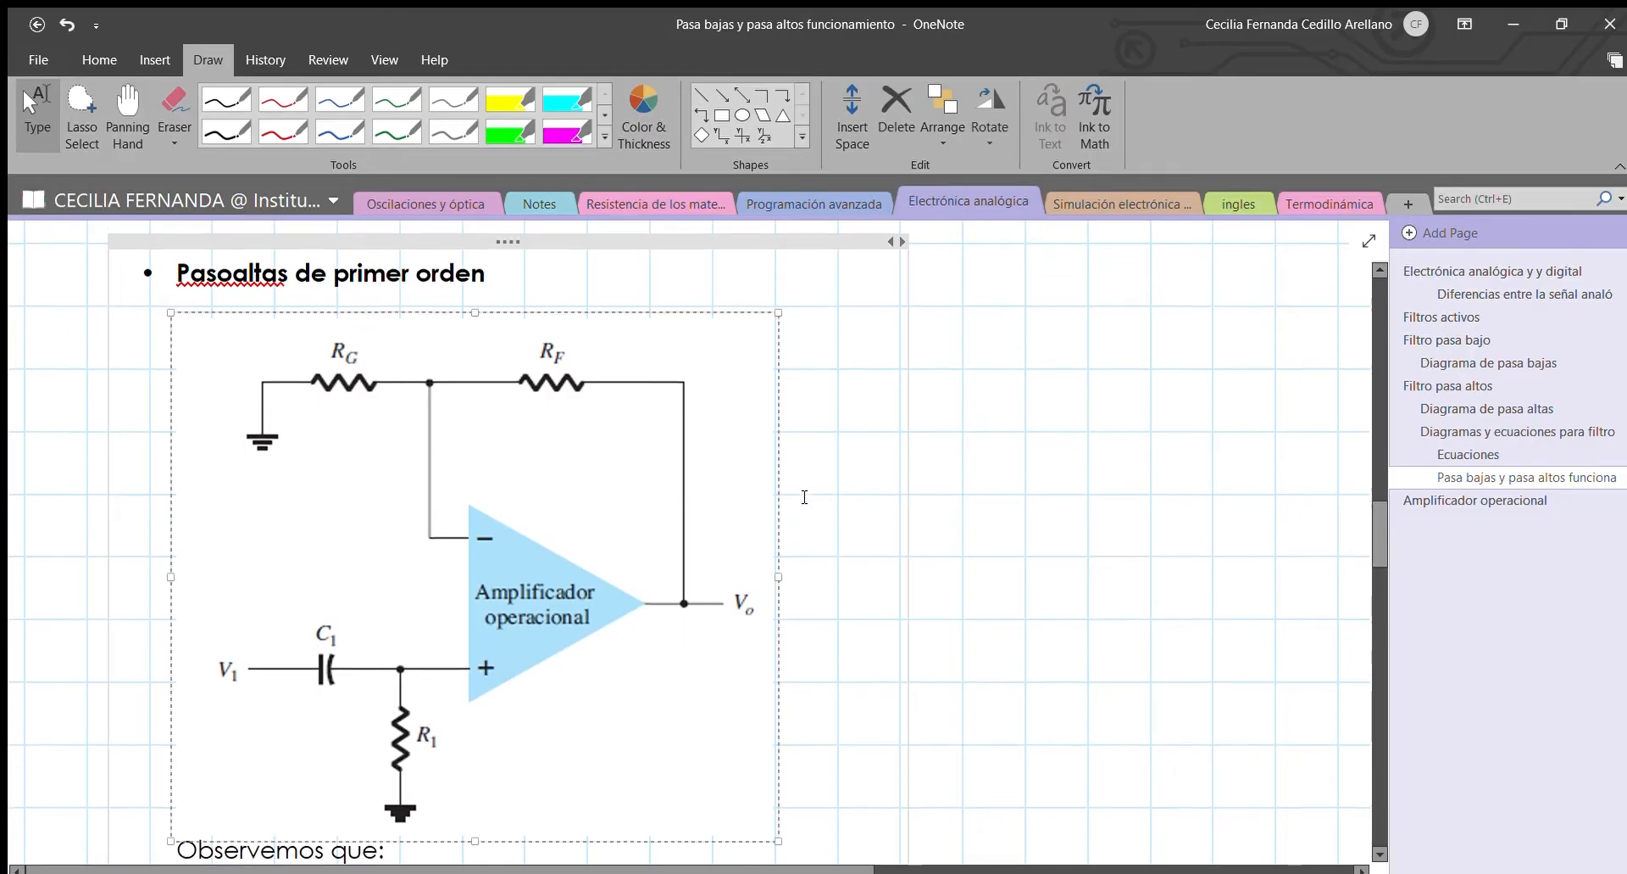
scroll(805, 498, "down", 5)
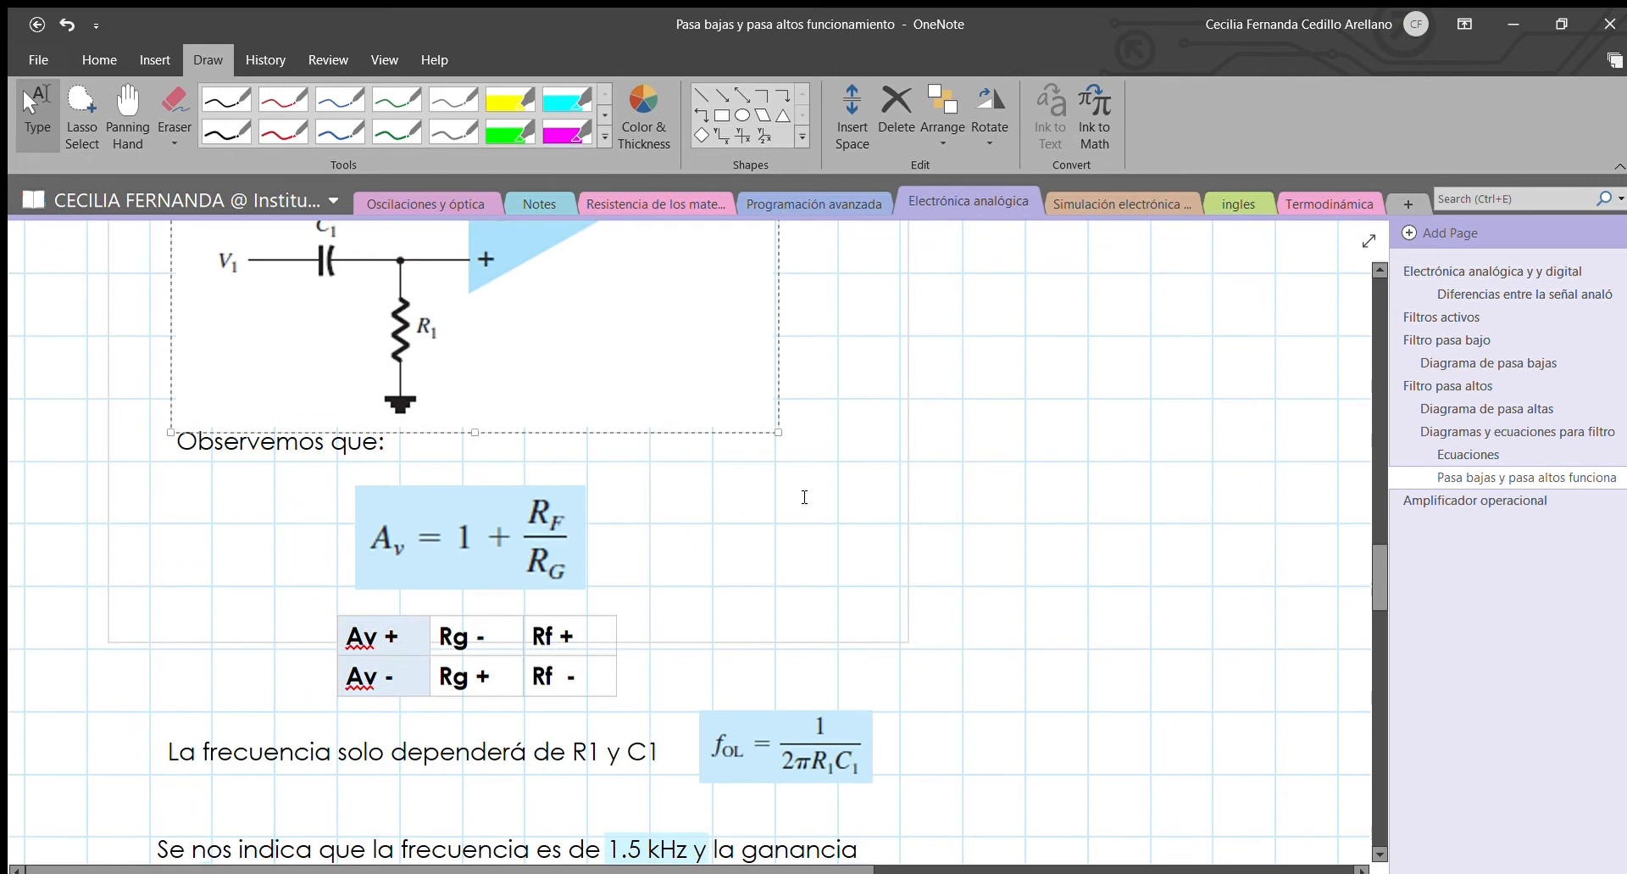
left_click(498, 527)
left_click(750, 725)
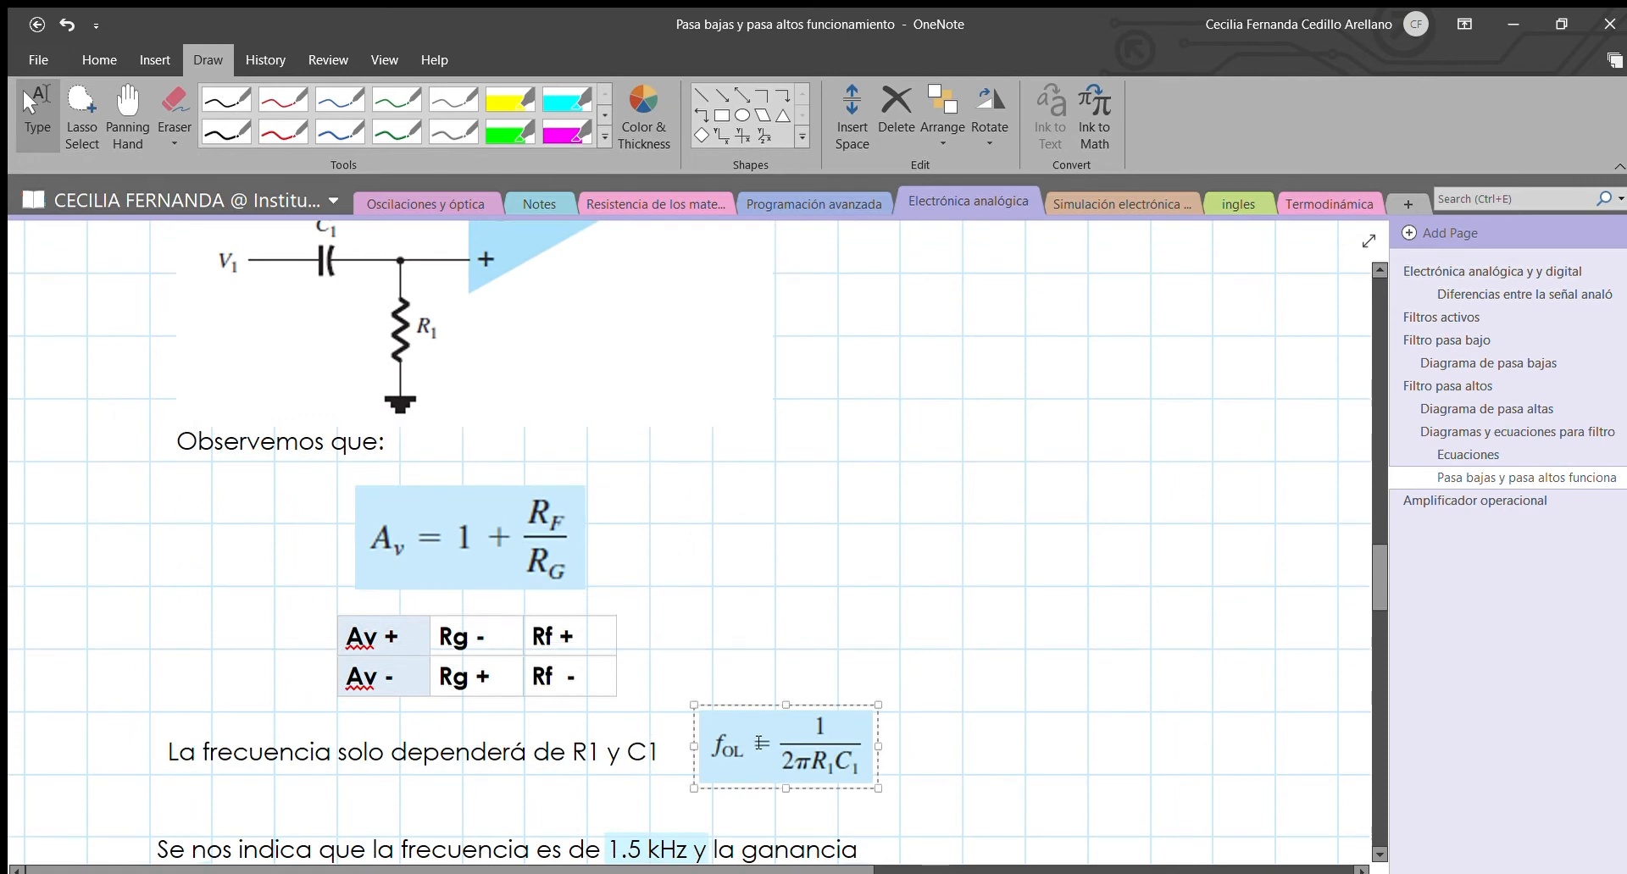
Read the high-pass problem statement, picking out the frequency, the gain, and the unknowns R1 and Rg.
scroll(754, 734, "down", 4)
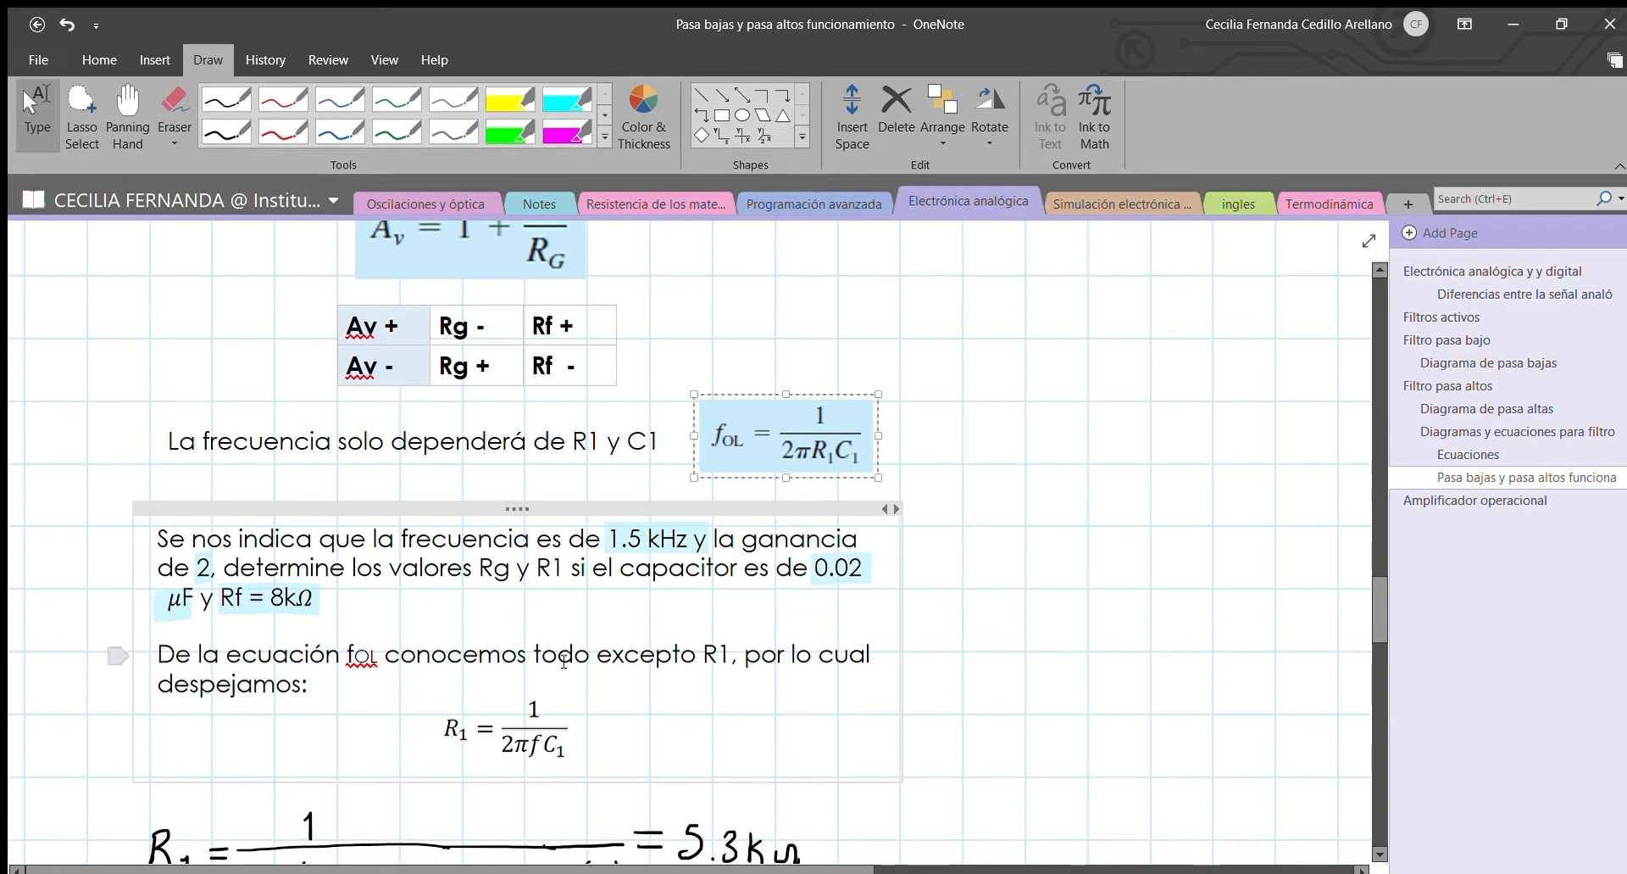
left_click_drag(603, 535, 704, 529)
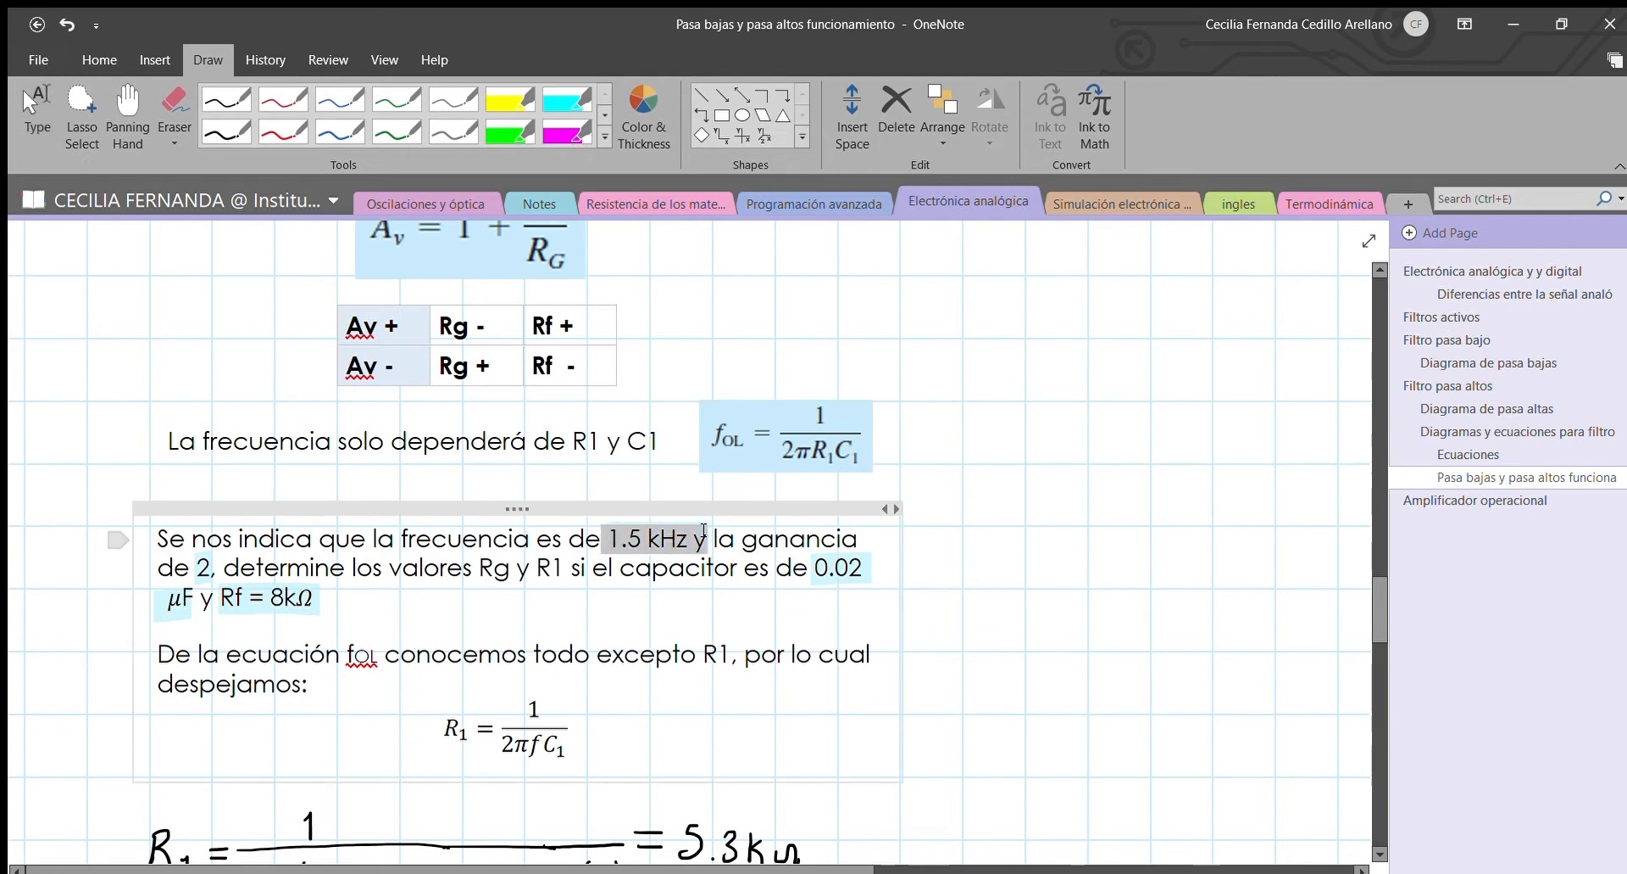
left_click_drag(221, 570, 185, 570)
left_click(438, 580)
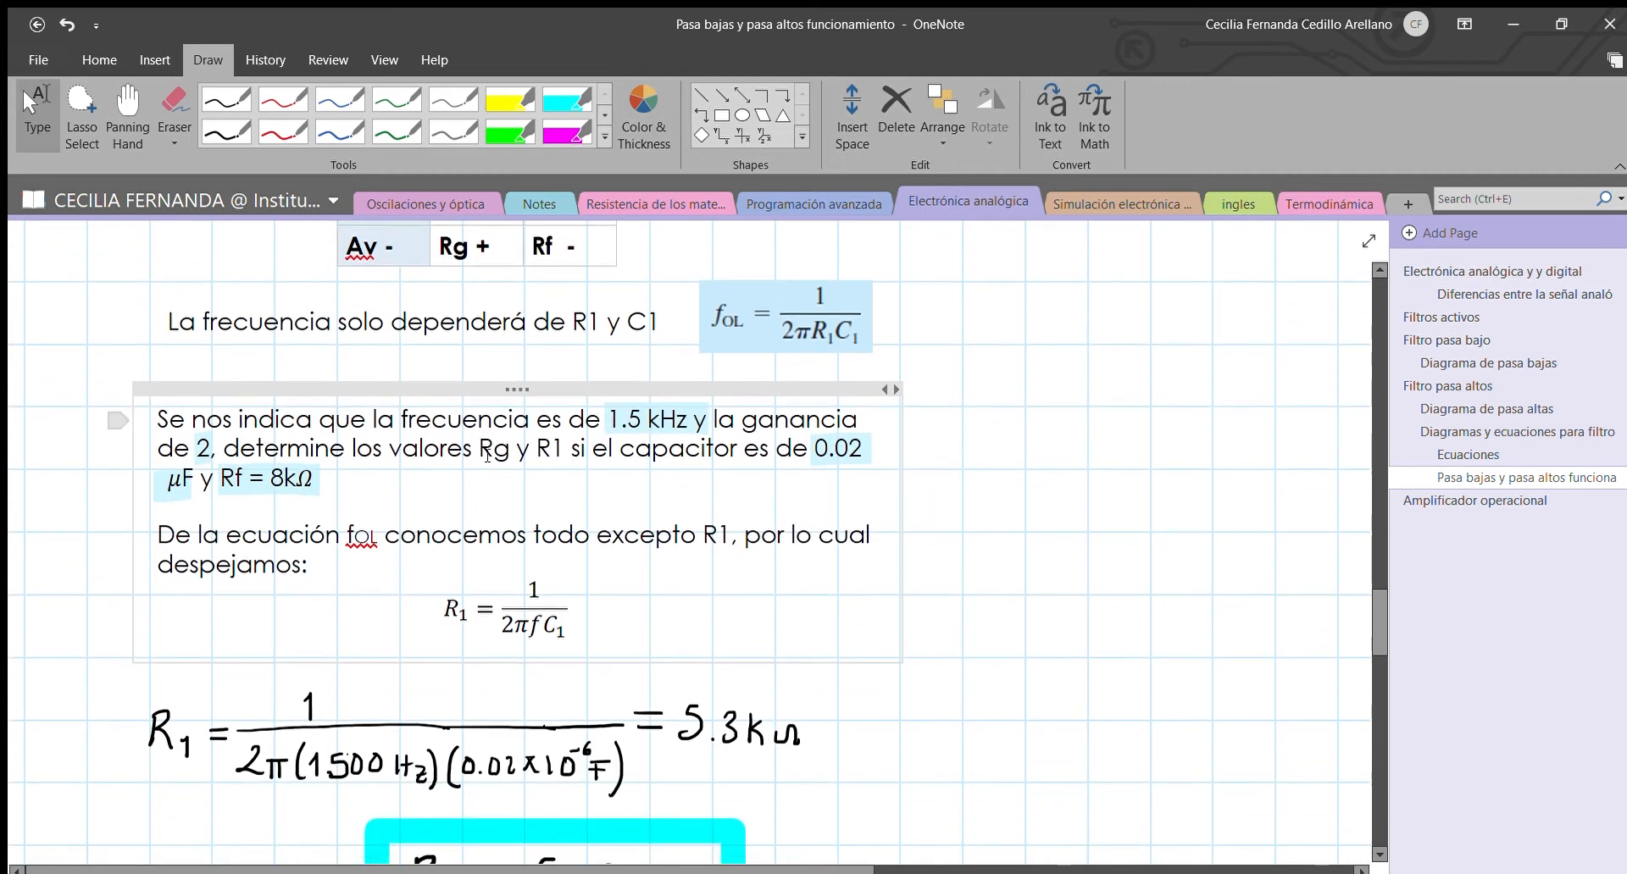
double_click(549, 447)
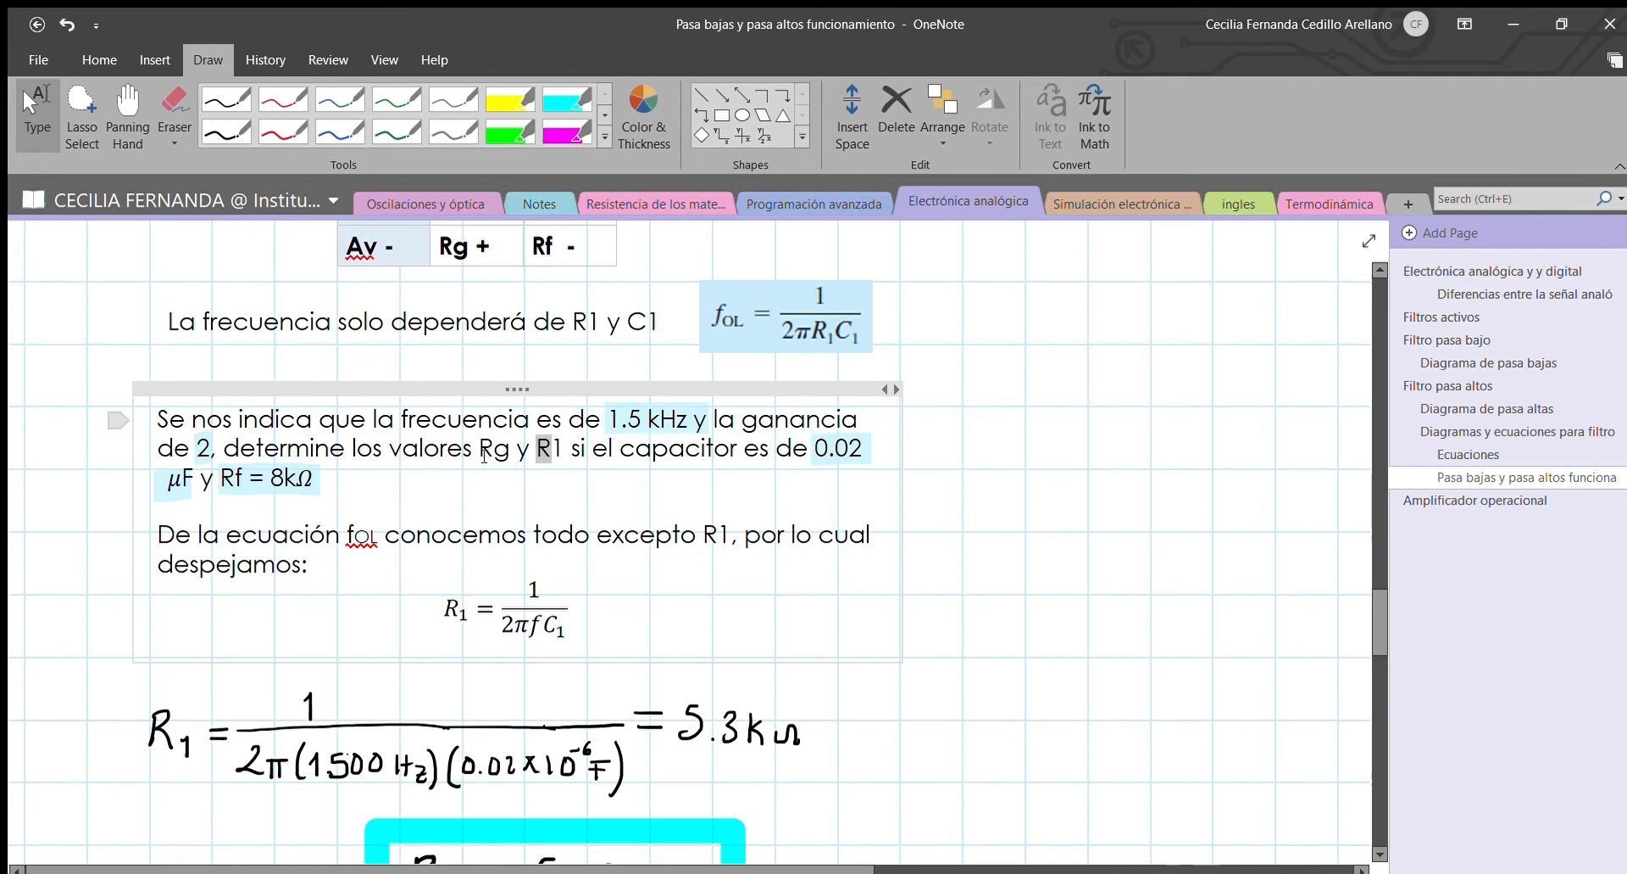
left_click_drag(482, 454, 494, 451)
left_click(387, 660)
Review the R1 equation and its handwritten calculation, and compare the result with the commercial resistor value table.
scroll(399, 435, "down", 3)
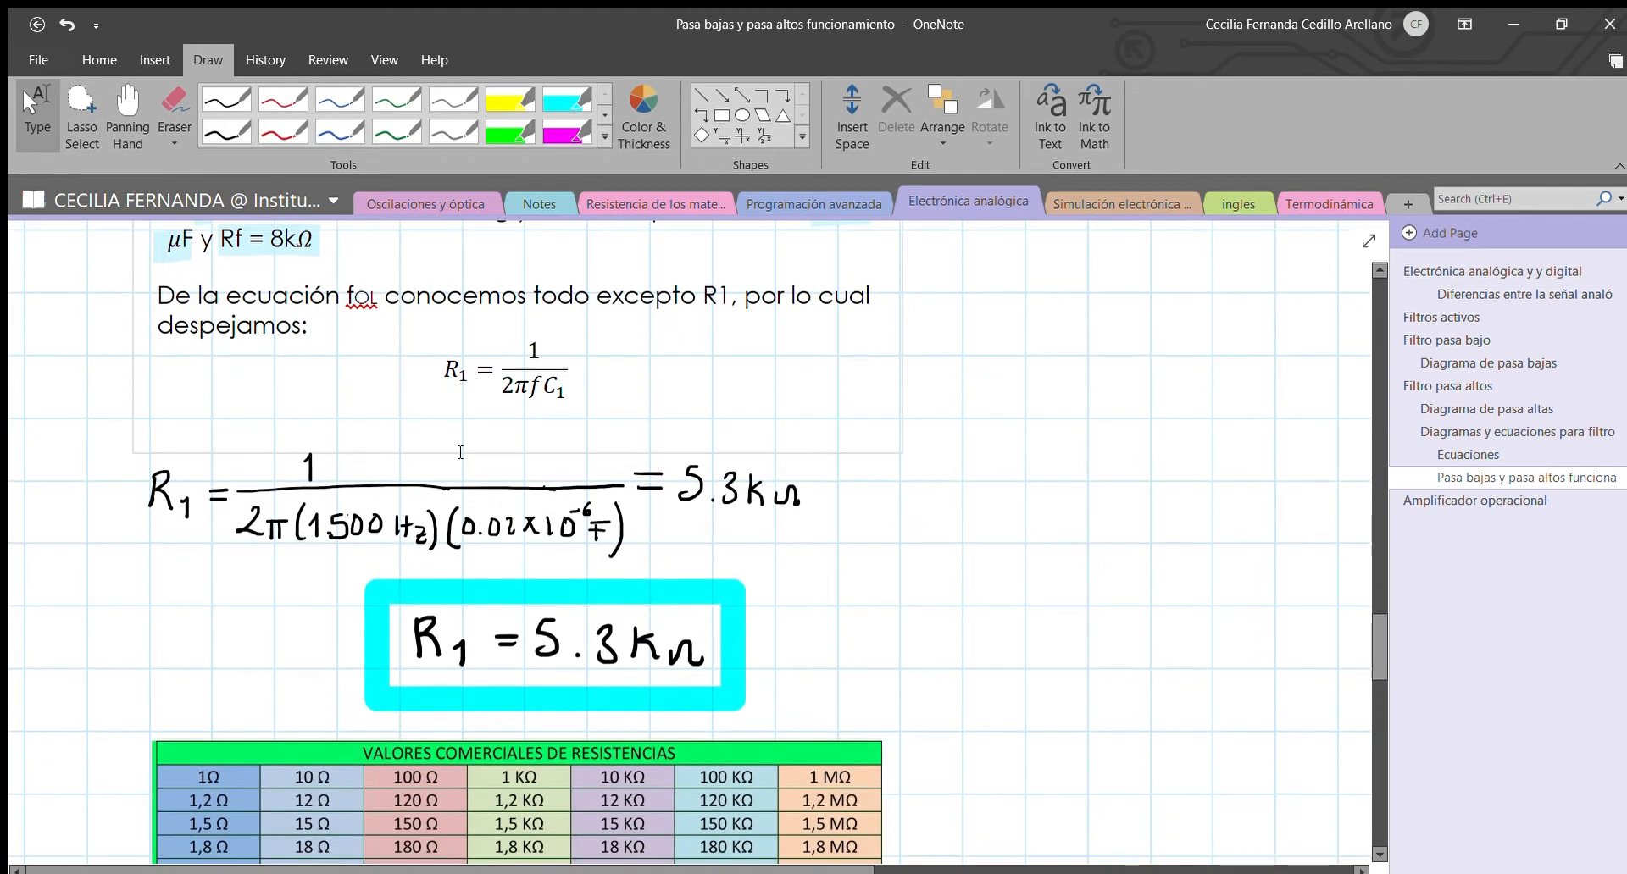
scroll(466, 432, "up", 1)
scroll(471, 420, "up", 2)
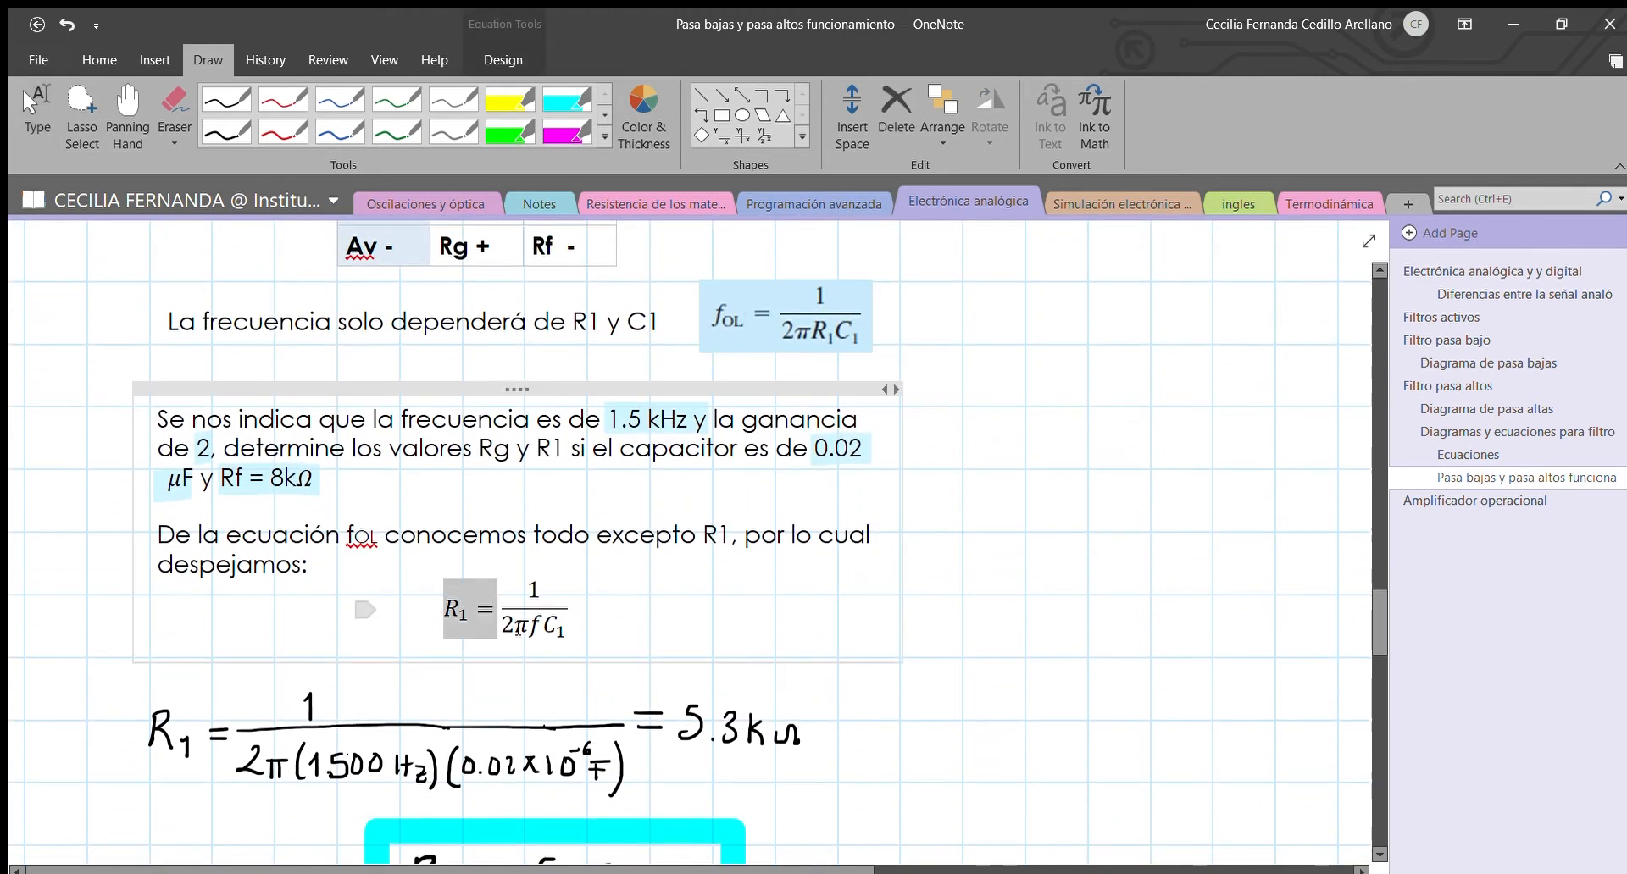
left_click(669, 762)
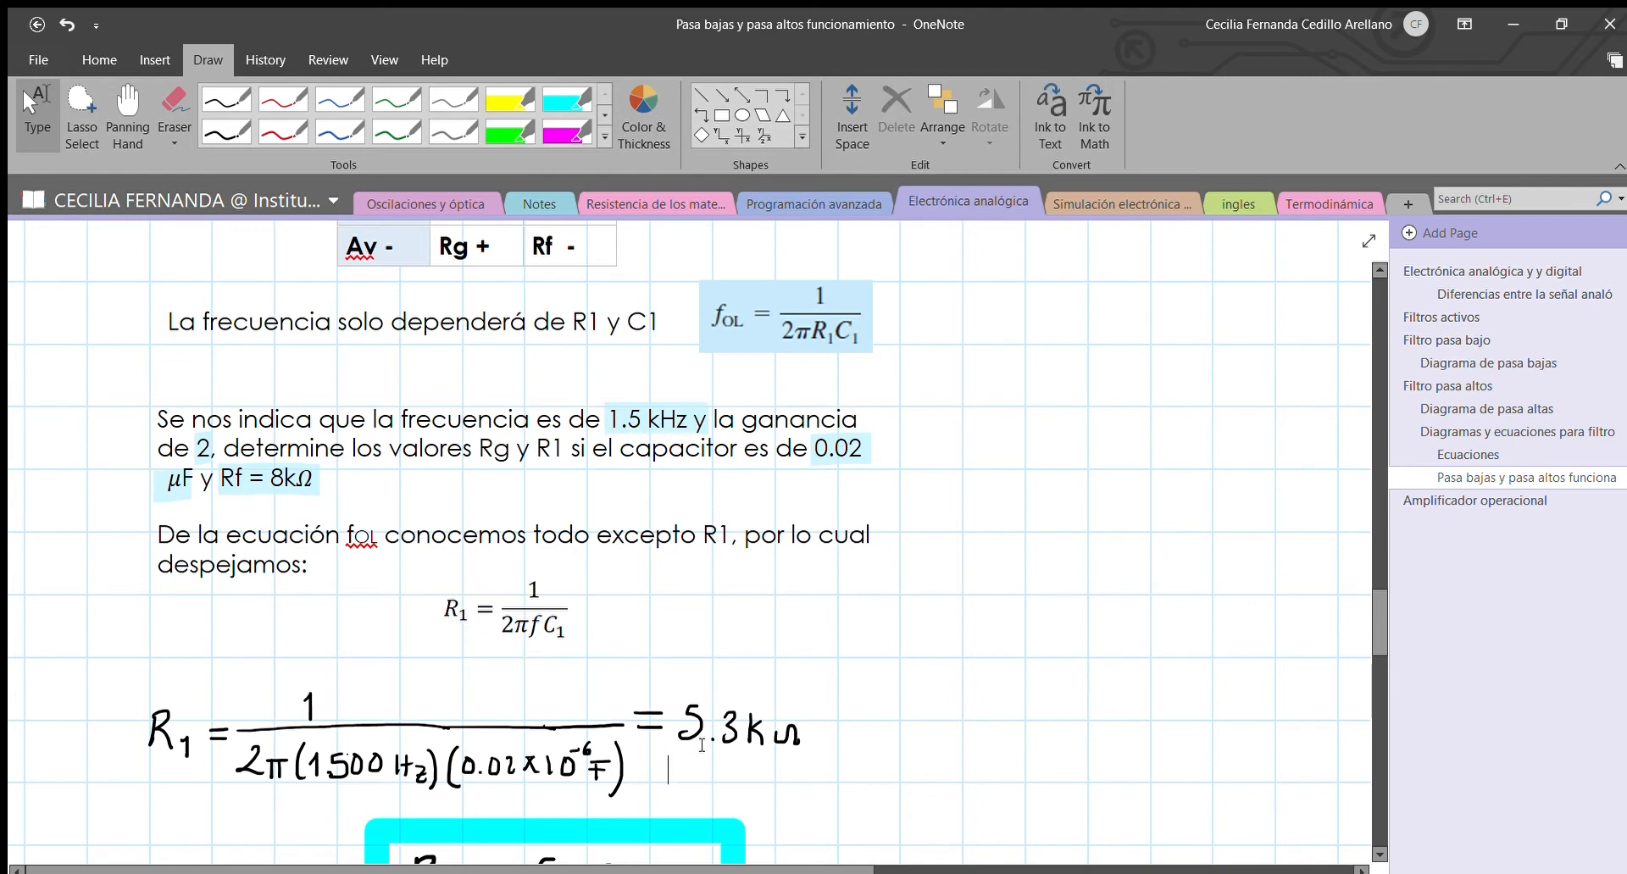
scroll(350, 563, "down", 2)
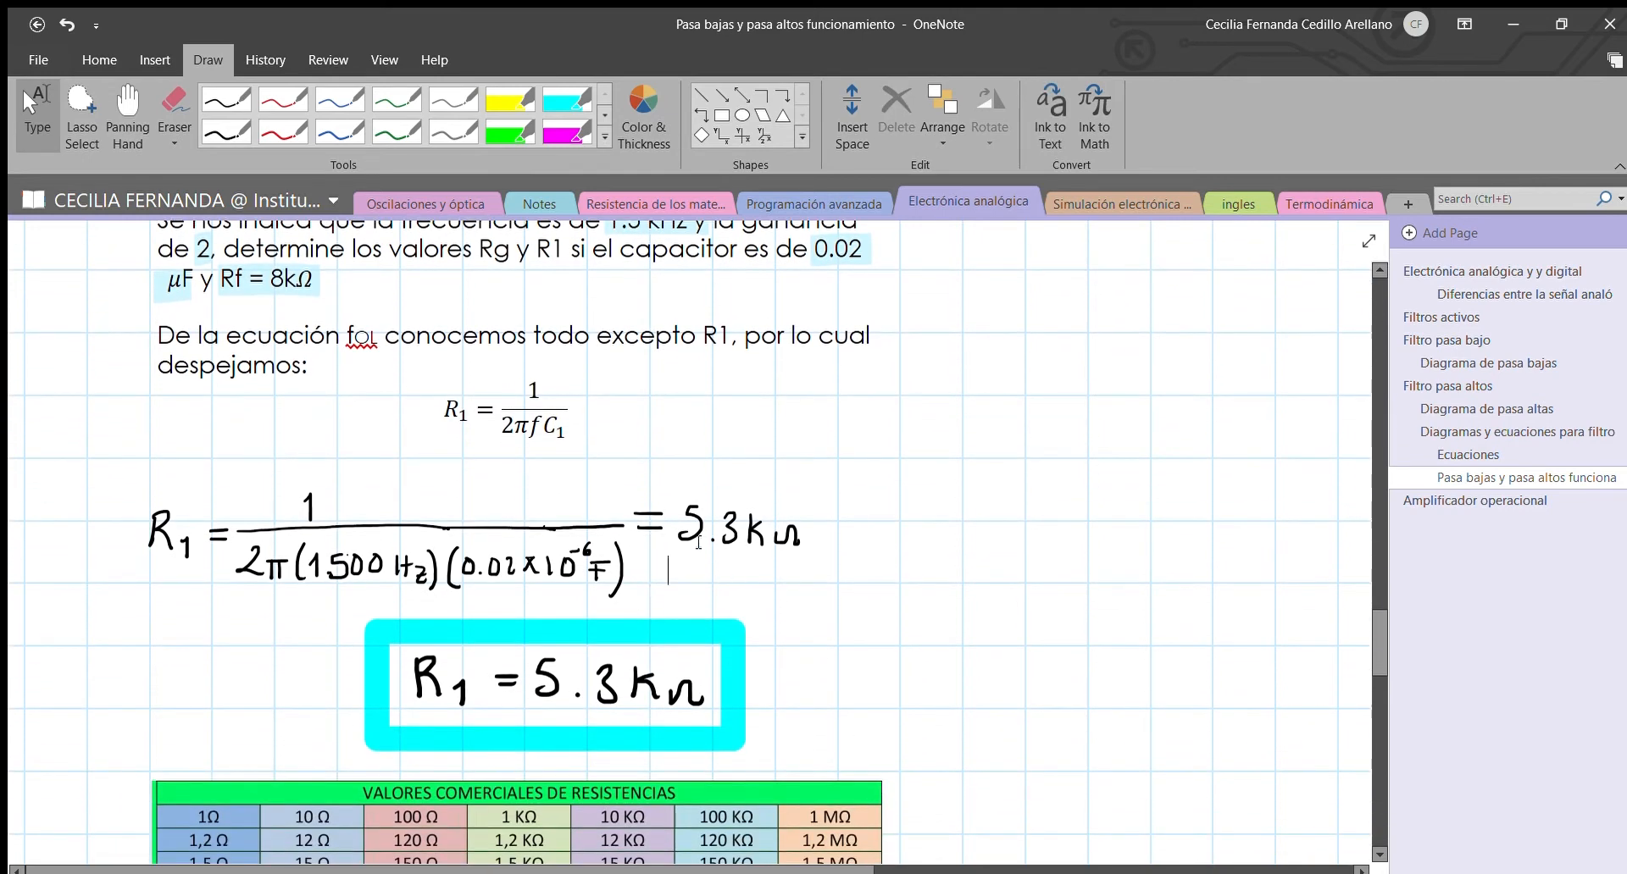
scroll(595, 391, "down", 4)
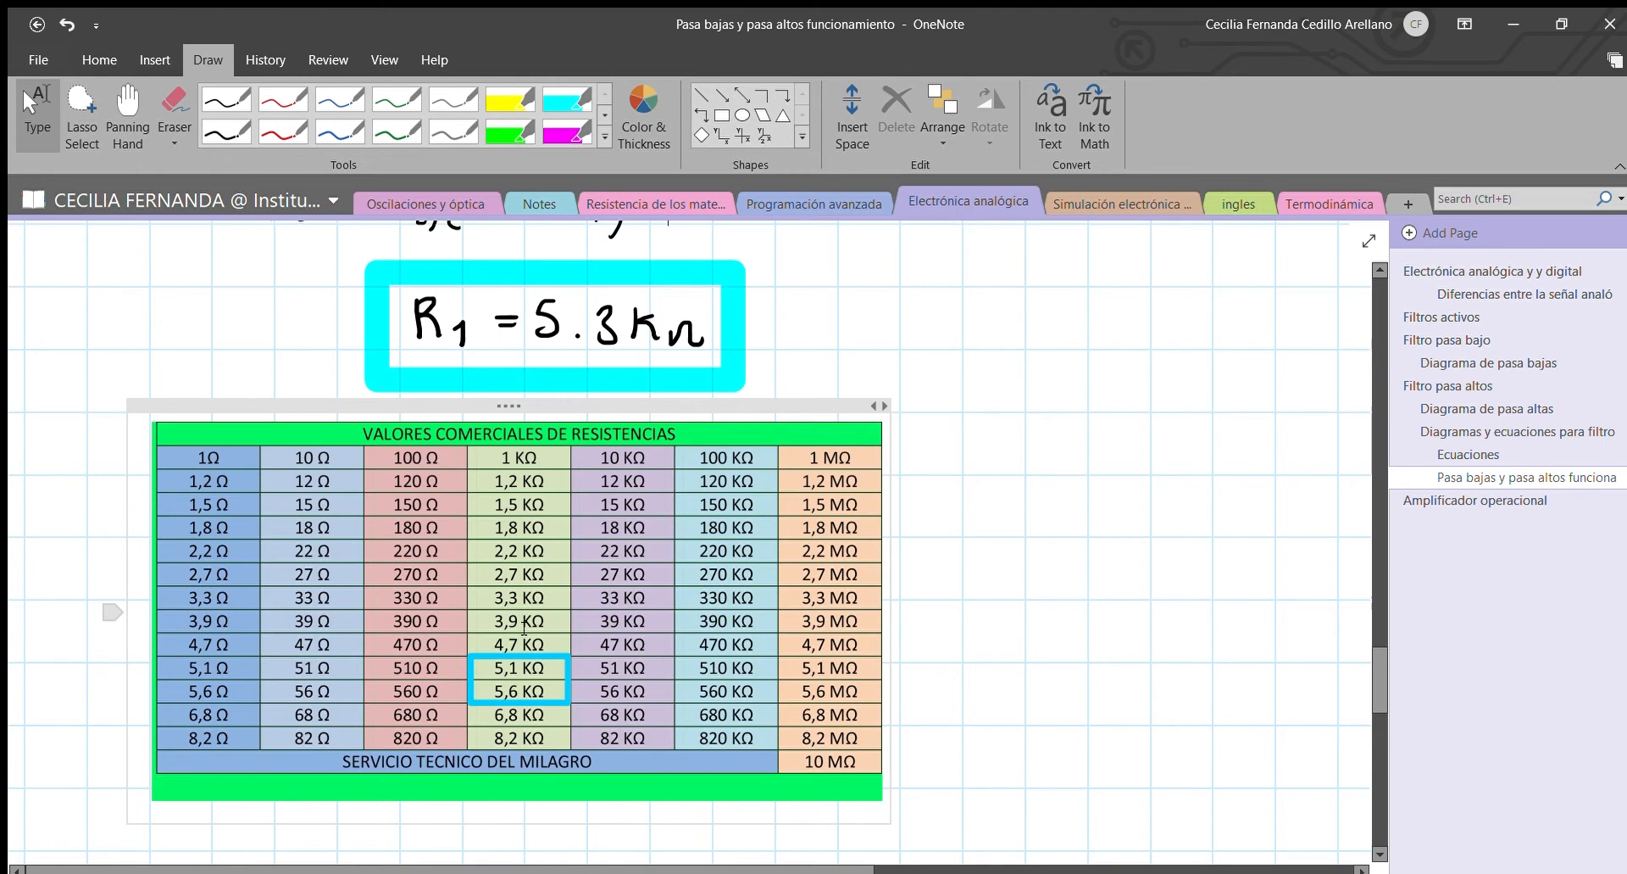
left_click_drag(771, 373, 339, 275)
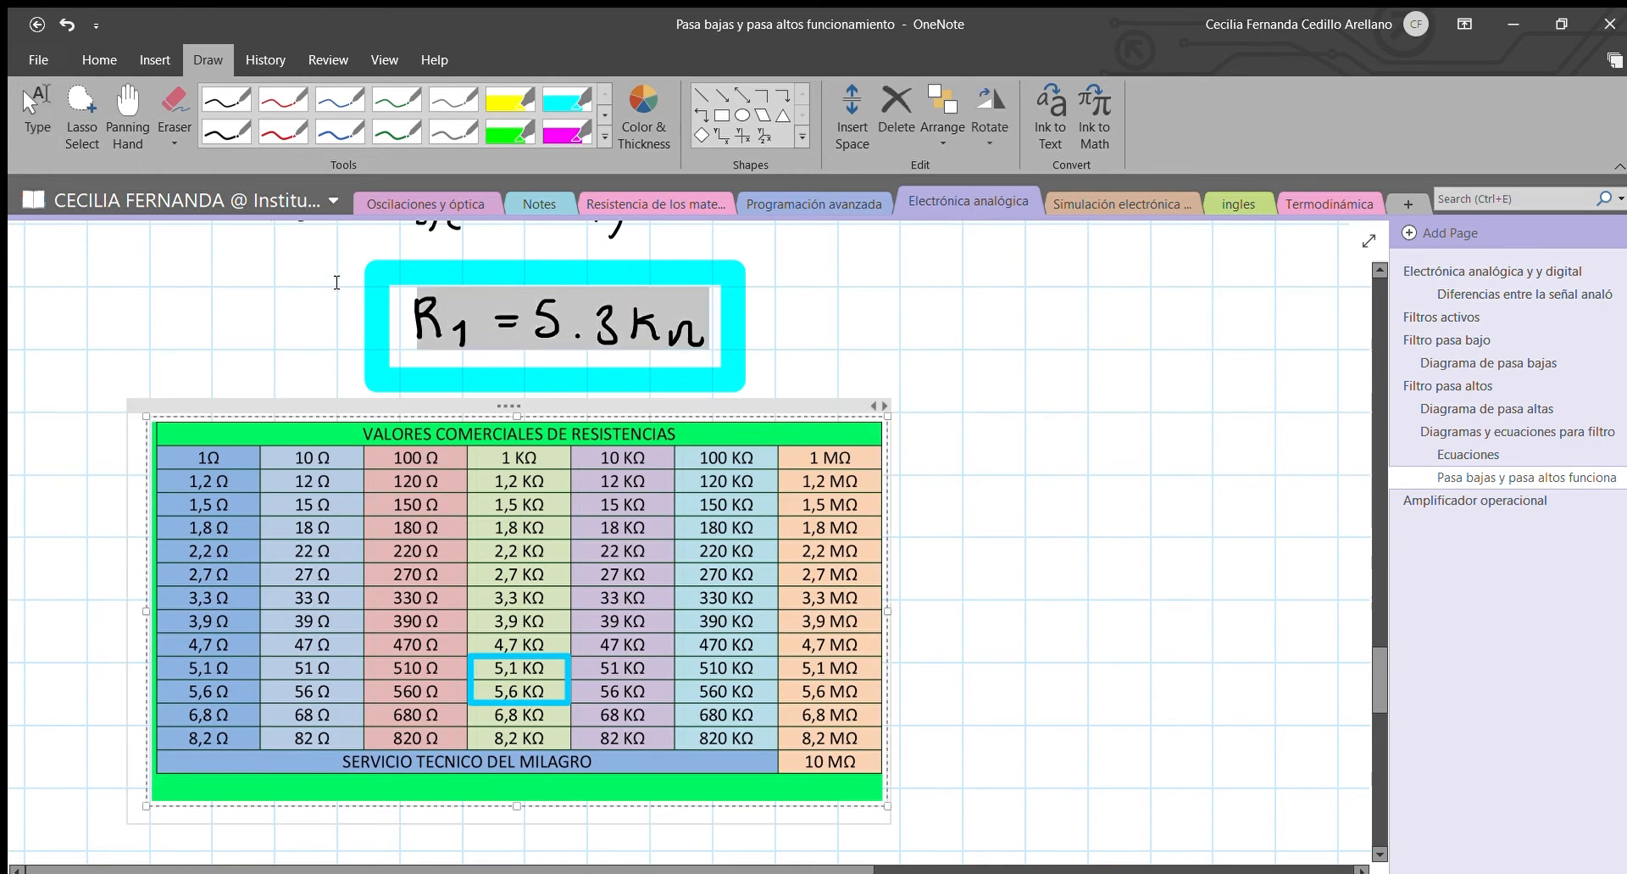
left_click(333, 283)
Review the Rg equation and calculation and the final high-pass circuit diagram annotated with component values.
scroll(333, 283, "down", 5)
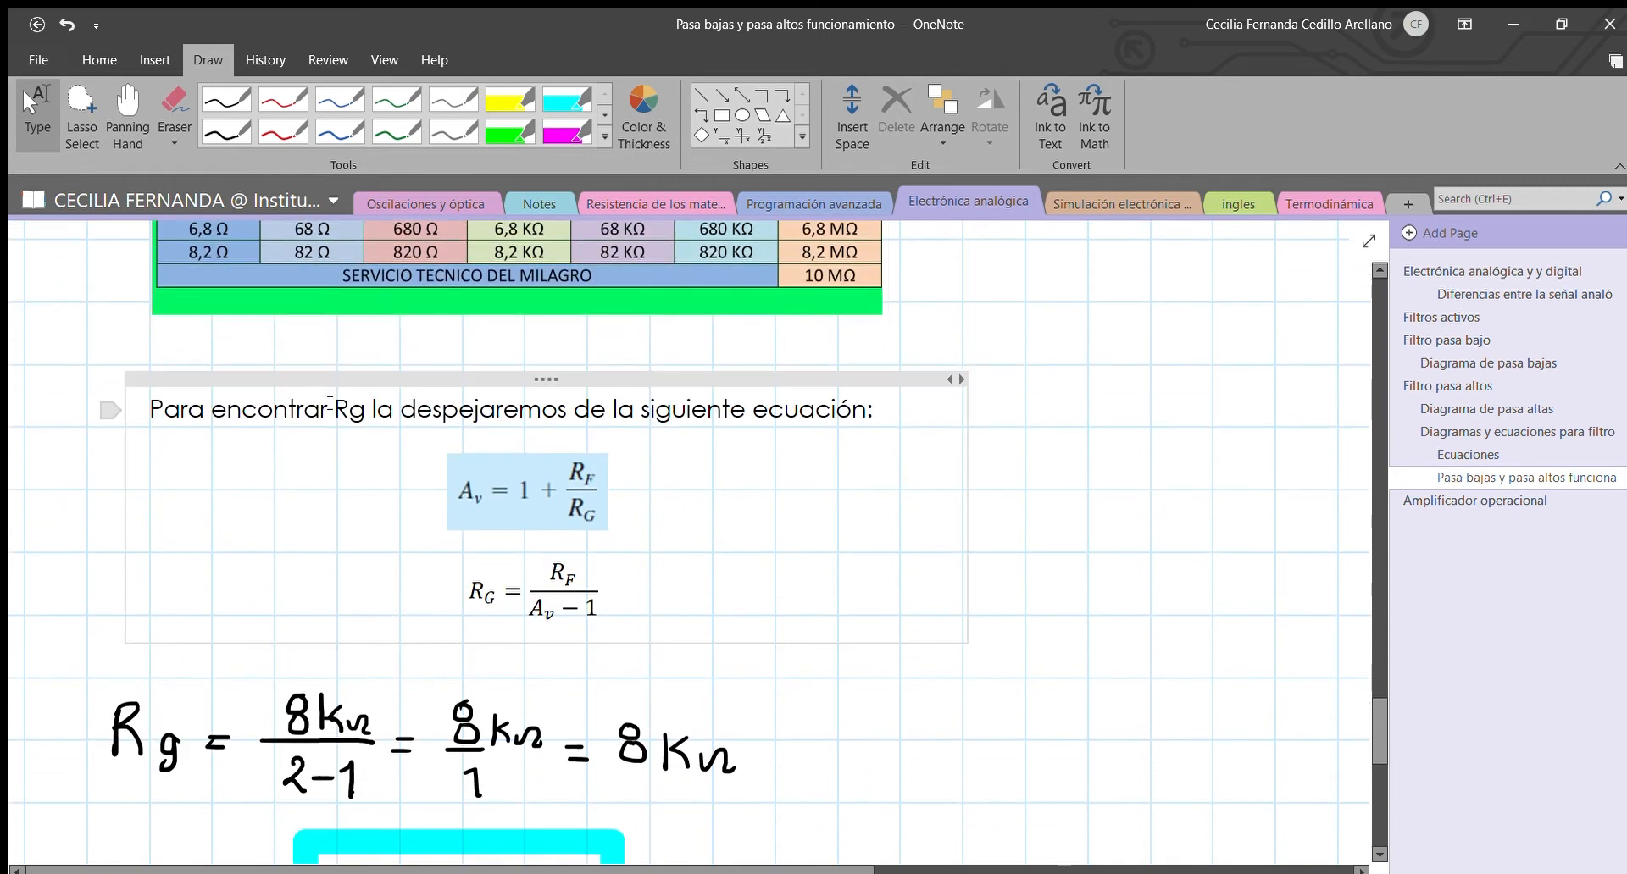
left_click(476, 486)
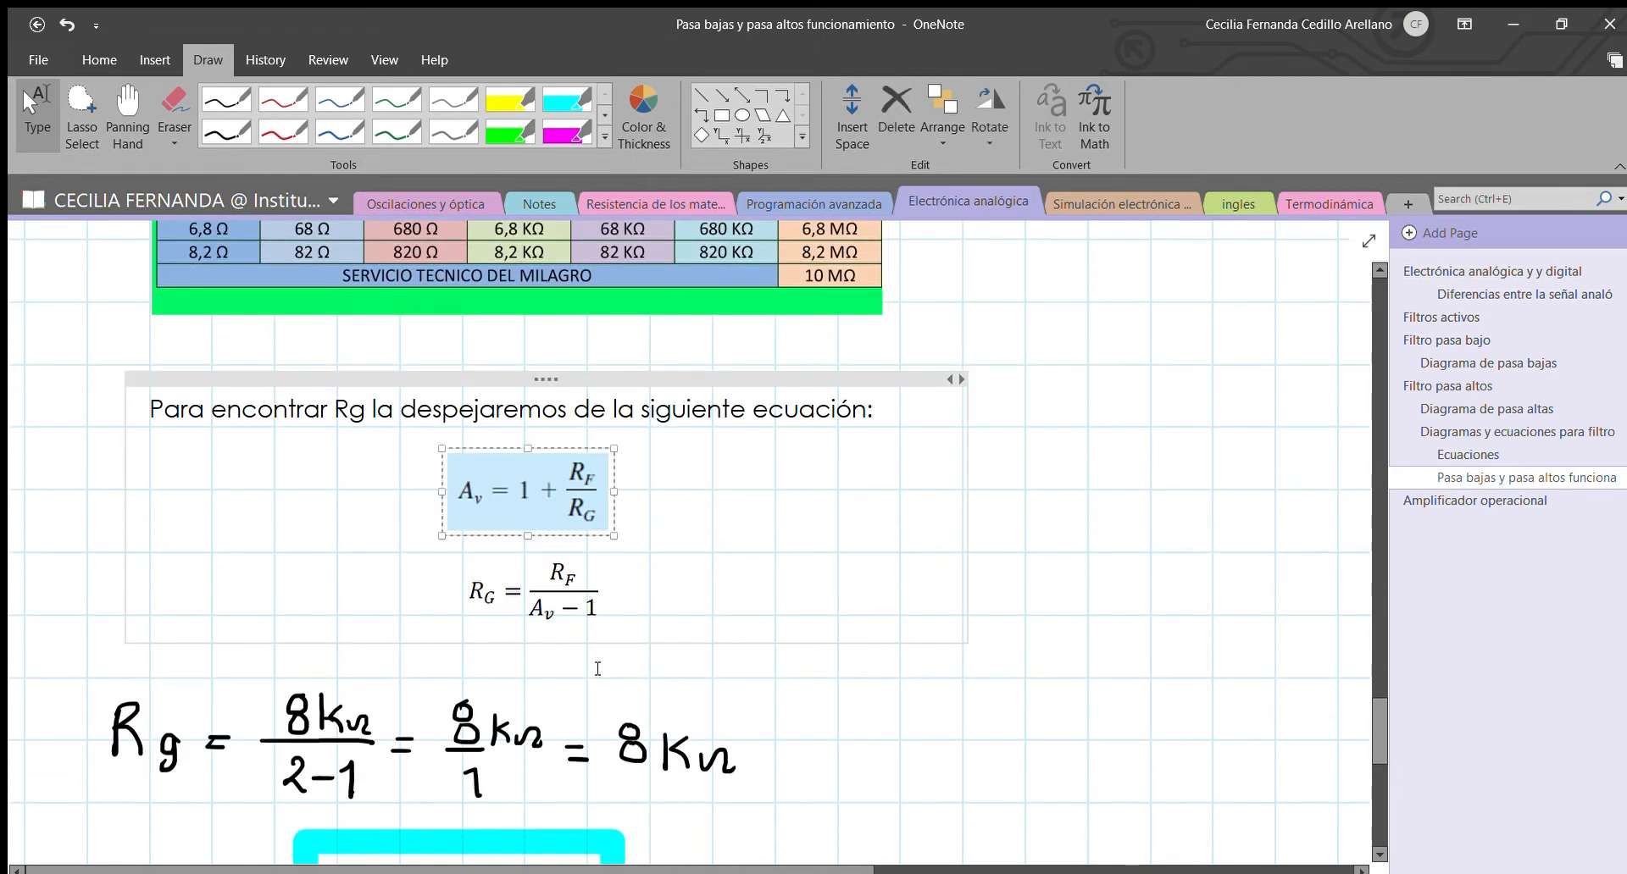
scroll(618, 661, "down", 1)
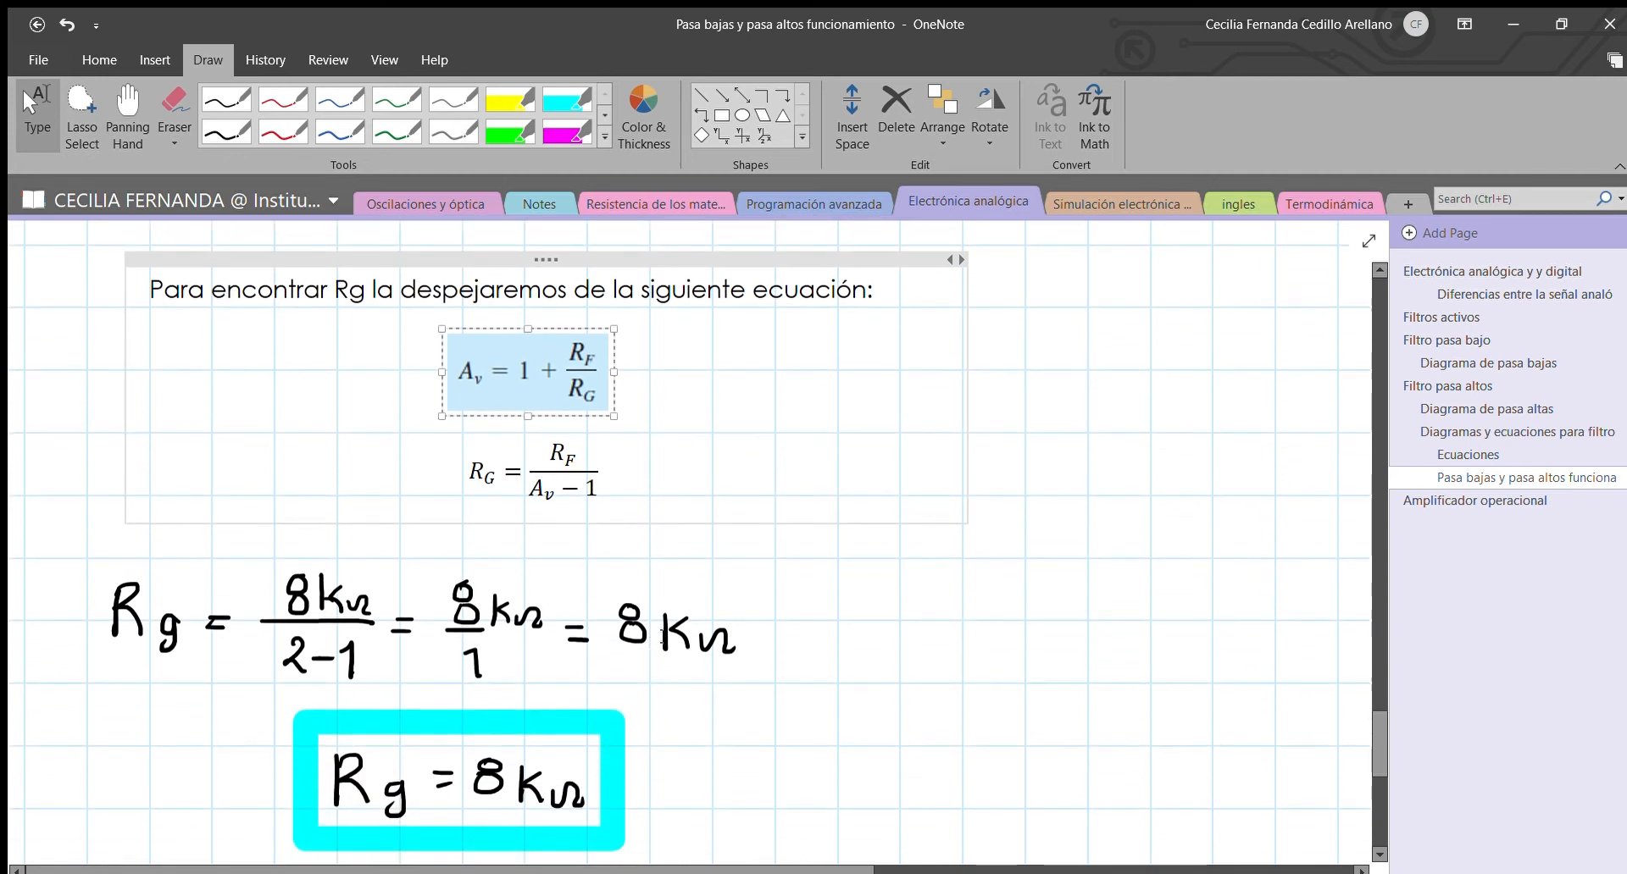
scroll(680, 642, "down", 6)
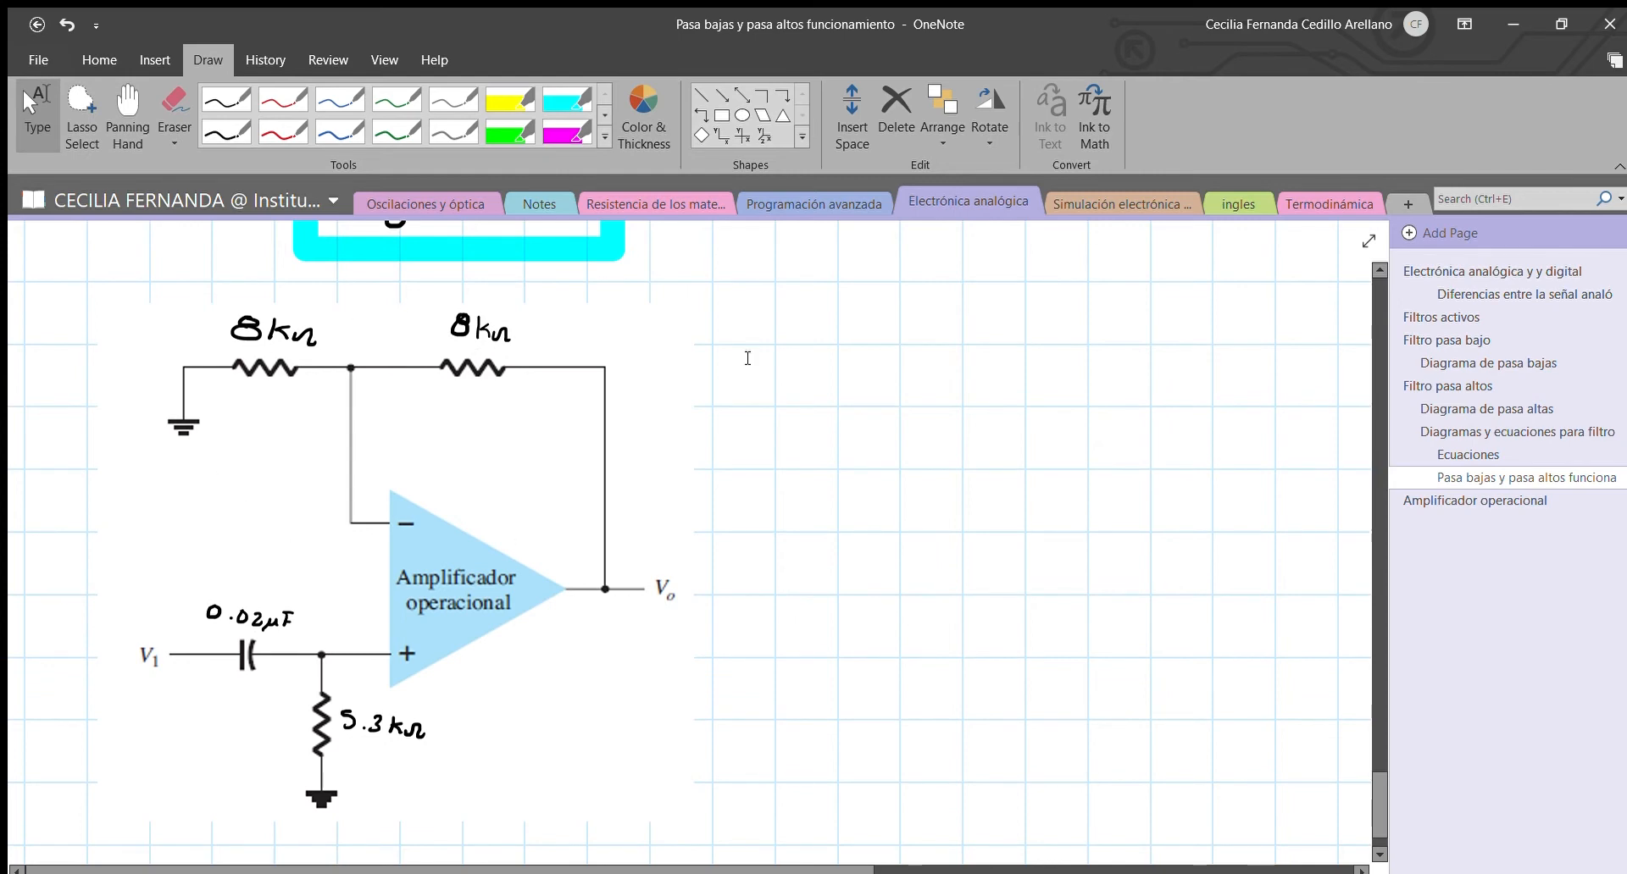
Switch to Multisim and trace the high-pass circuit's wires to oscilloscope channels 1, 2 and 3.
key("alt+Tab")
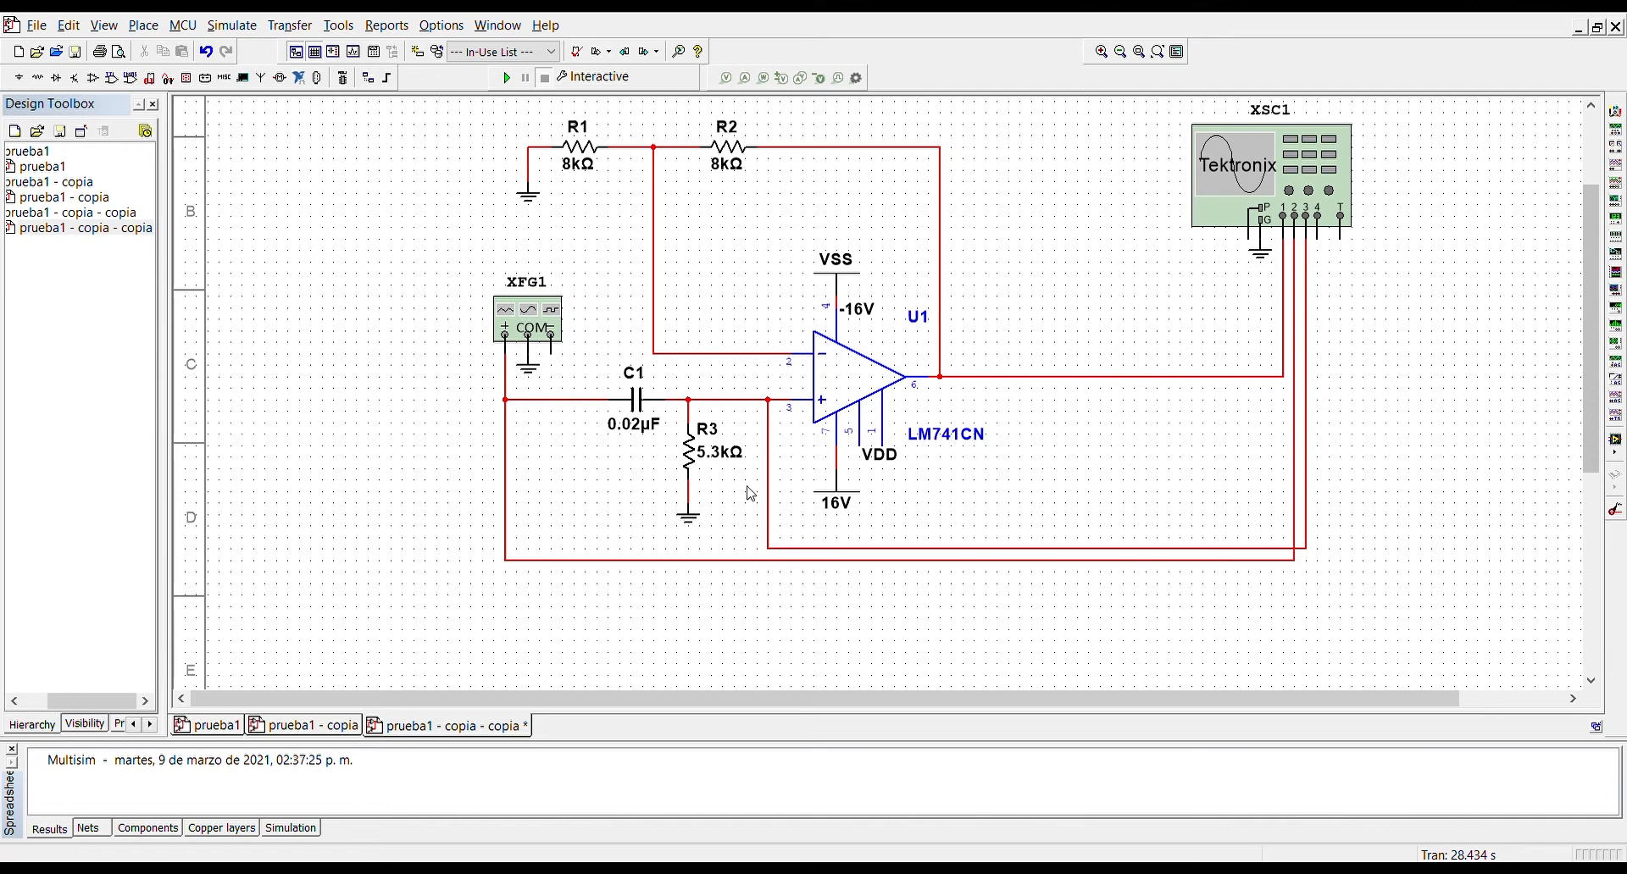
left_click(1278, 378)
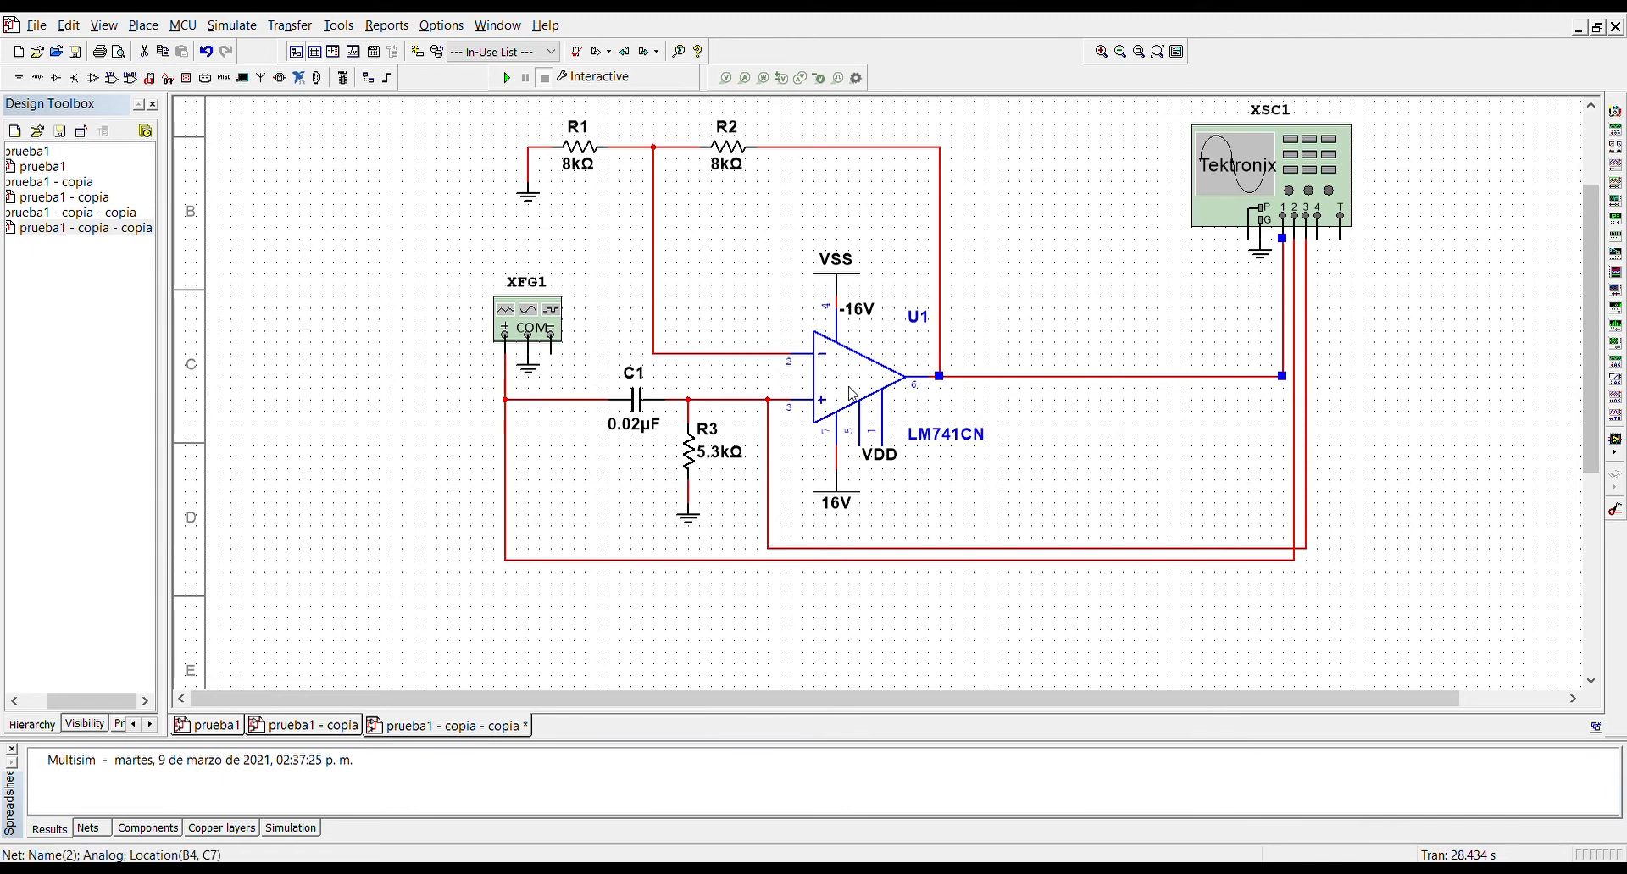
left_click(1294, 449)
left_click(1307, 405)
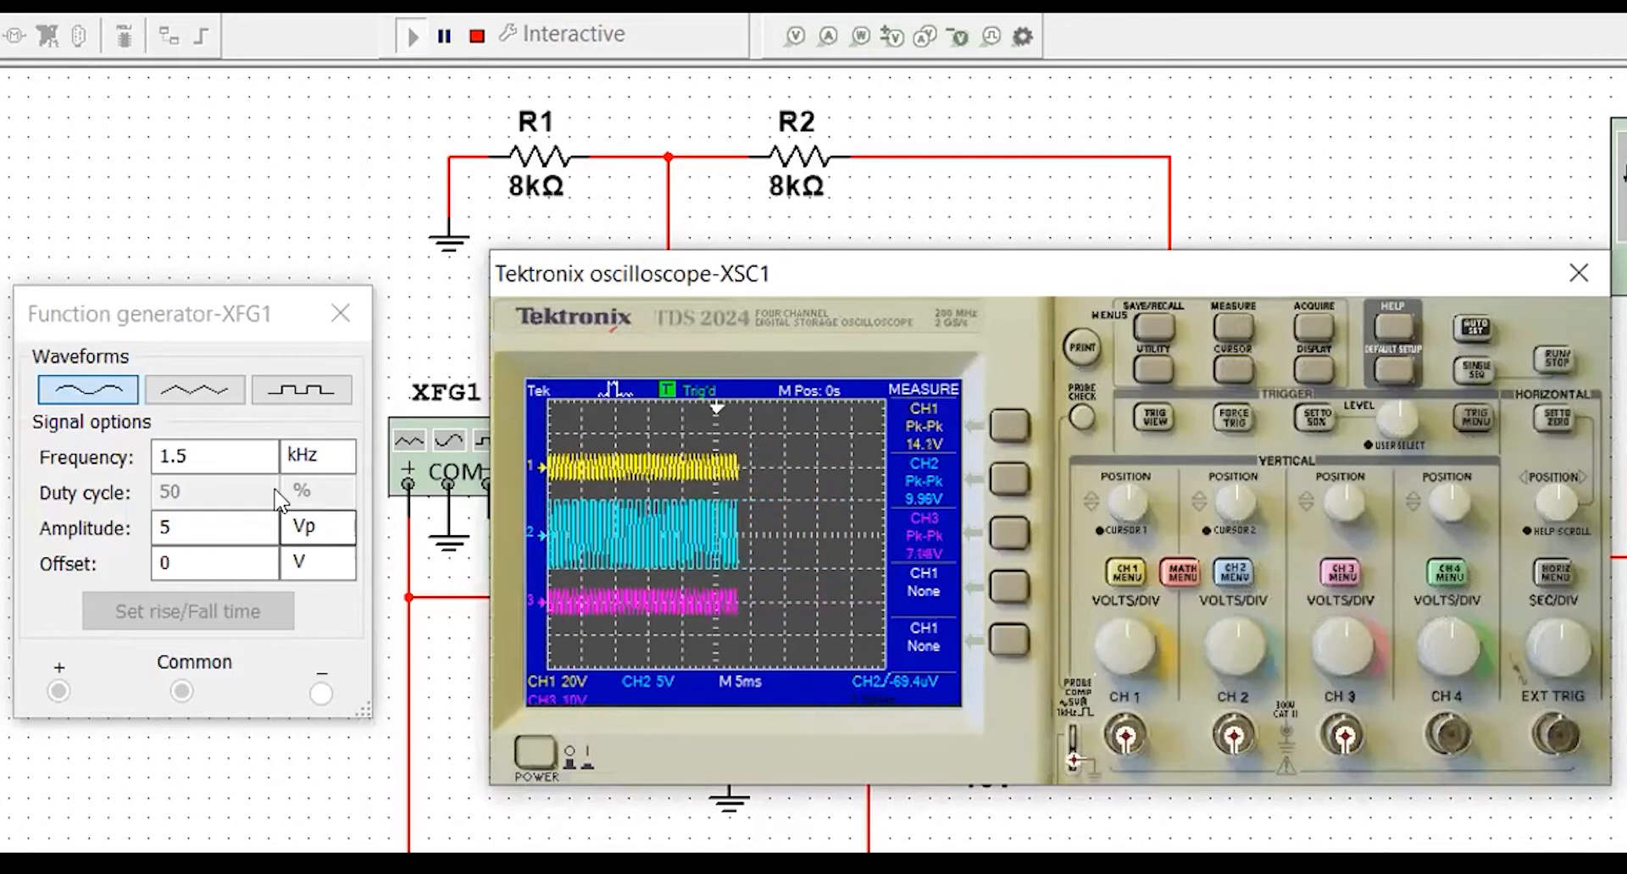
Raise the high-pass circuit's function generator frequency step by step to 5 kHz.
left_click(237, 467)
left_click(262, 449)
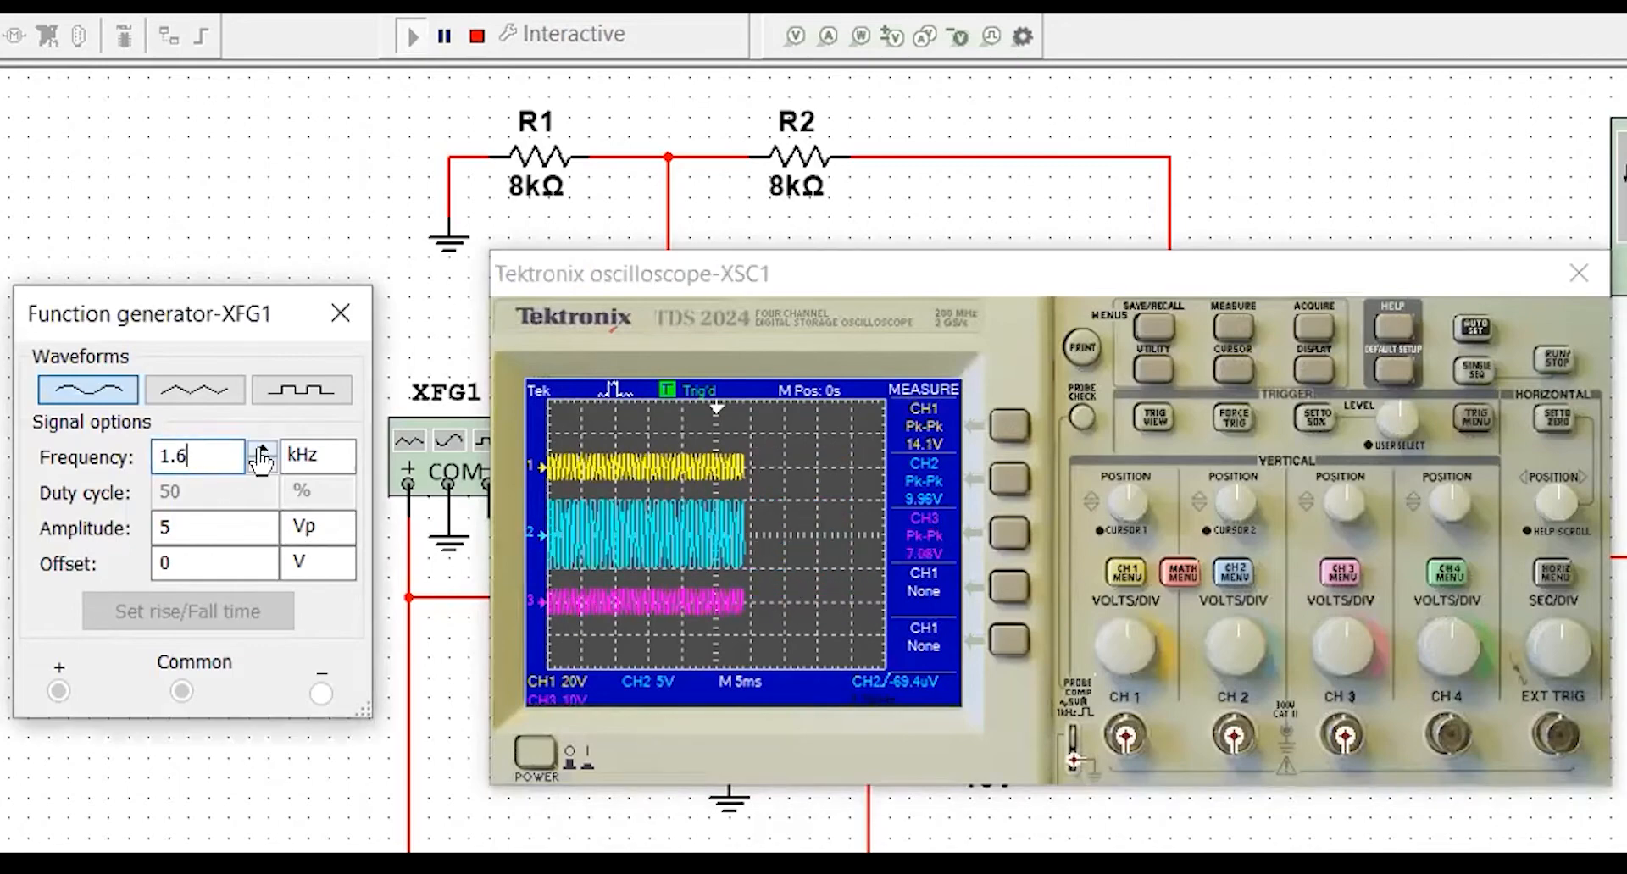
double_click(263, 449)
double_click(263, 449)
left_click(263, 449)
left_click(263, 449)
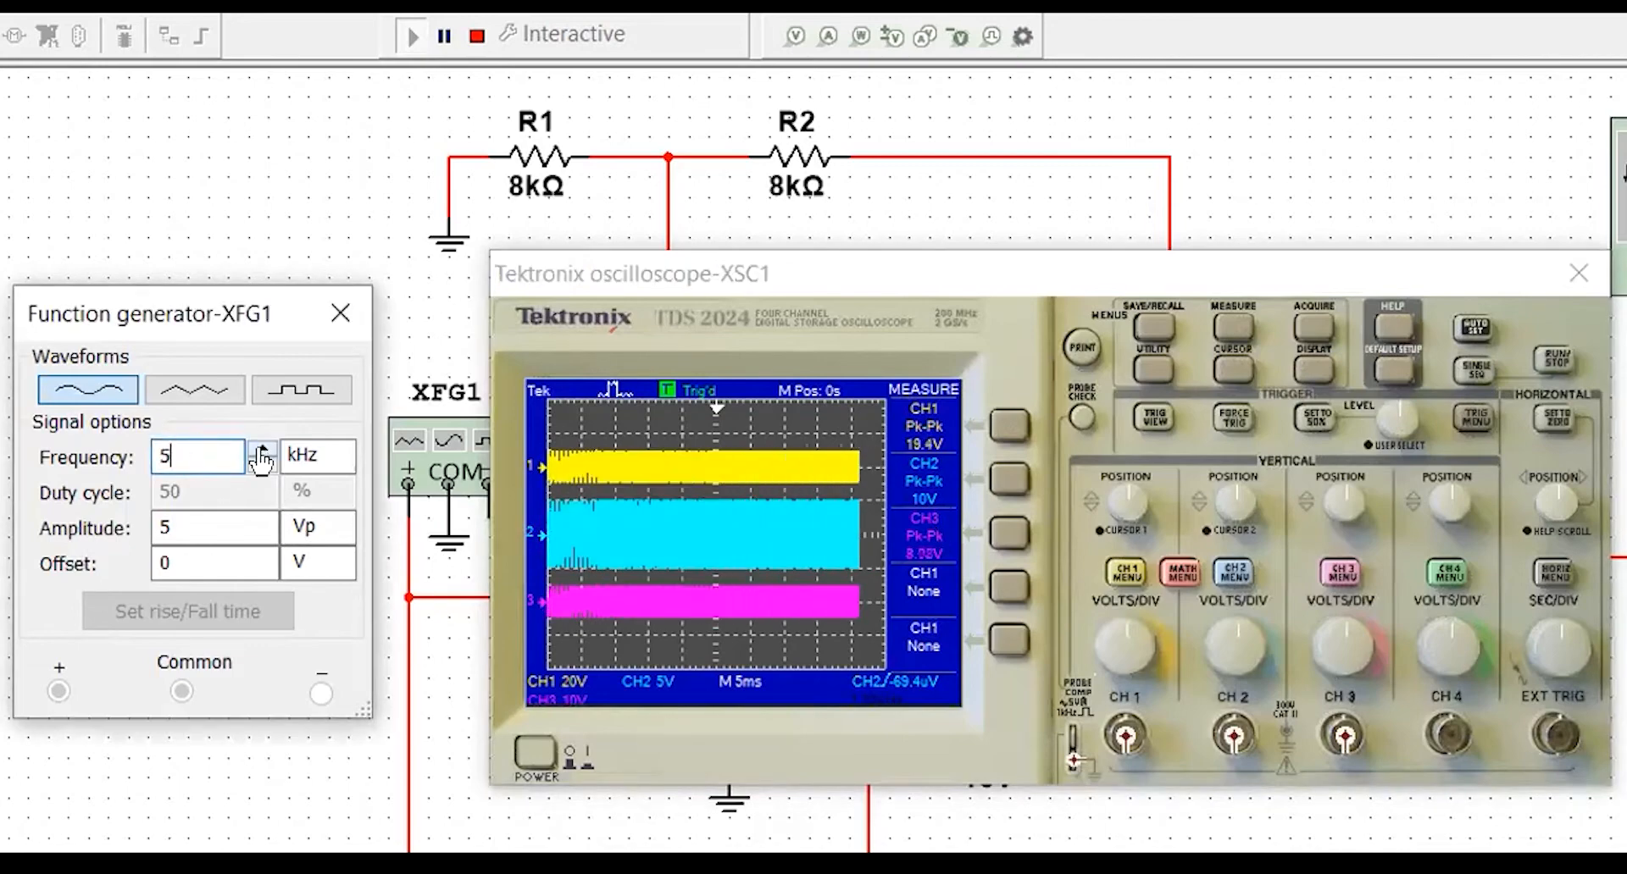
Lower the function generator frequency stepwise to 2 kHz and set it to the 1.5 kHz cutoff frequency.
left_click(263, 465)
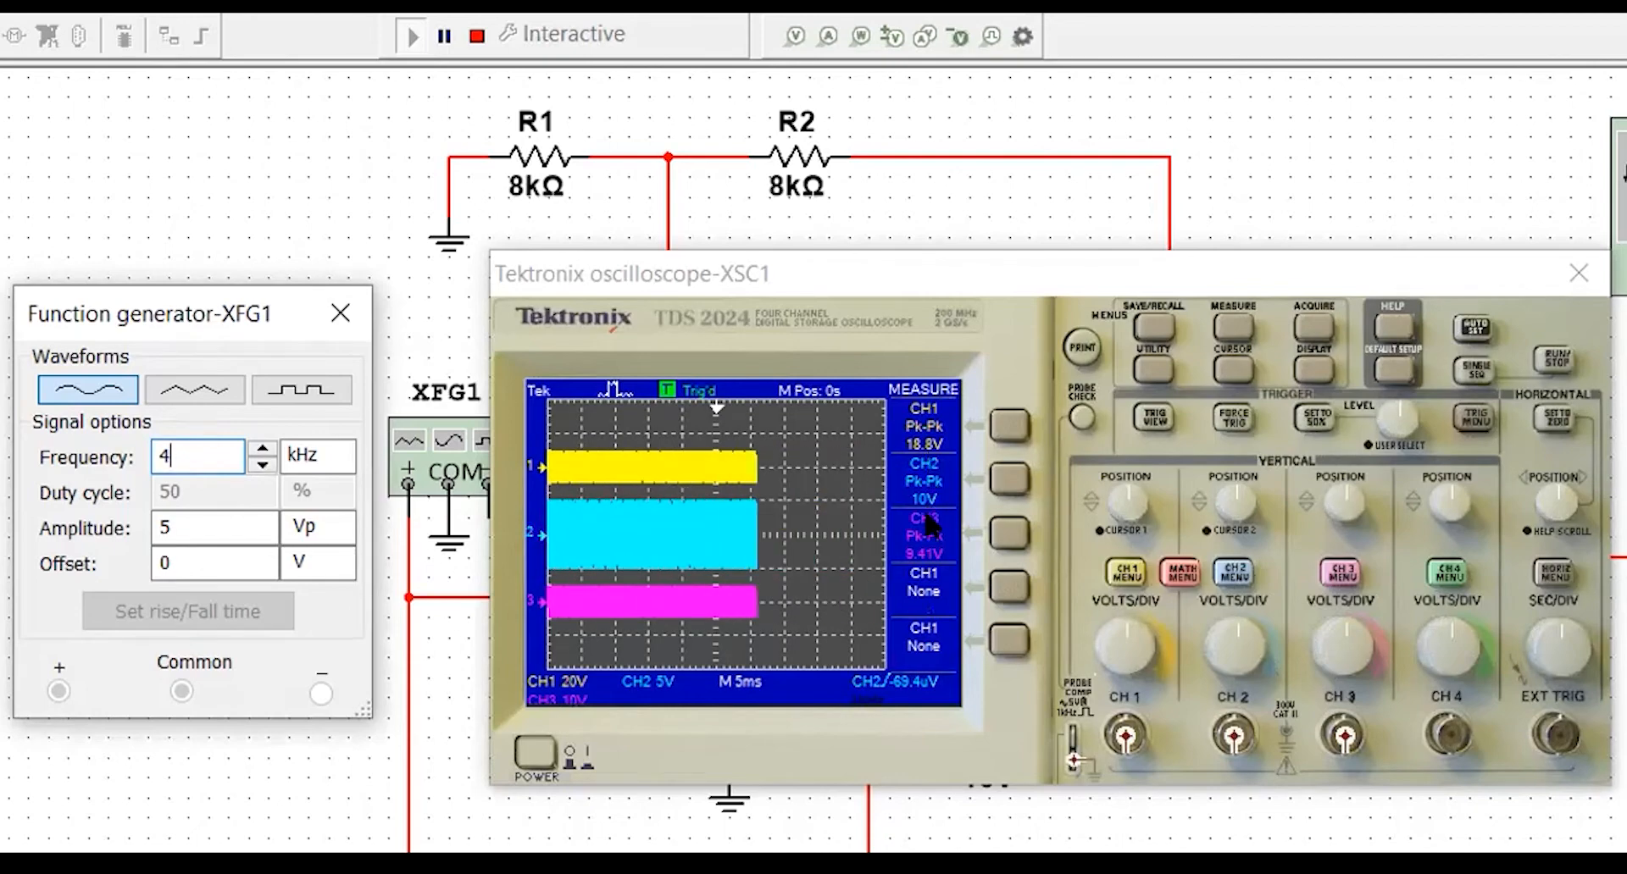
left_click(262, 468)
left_click(262, 468)
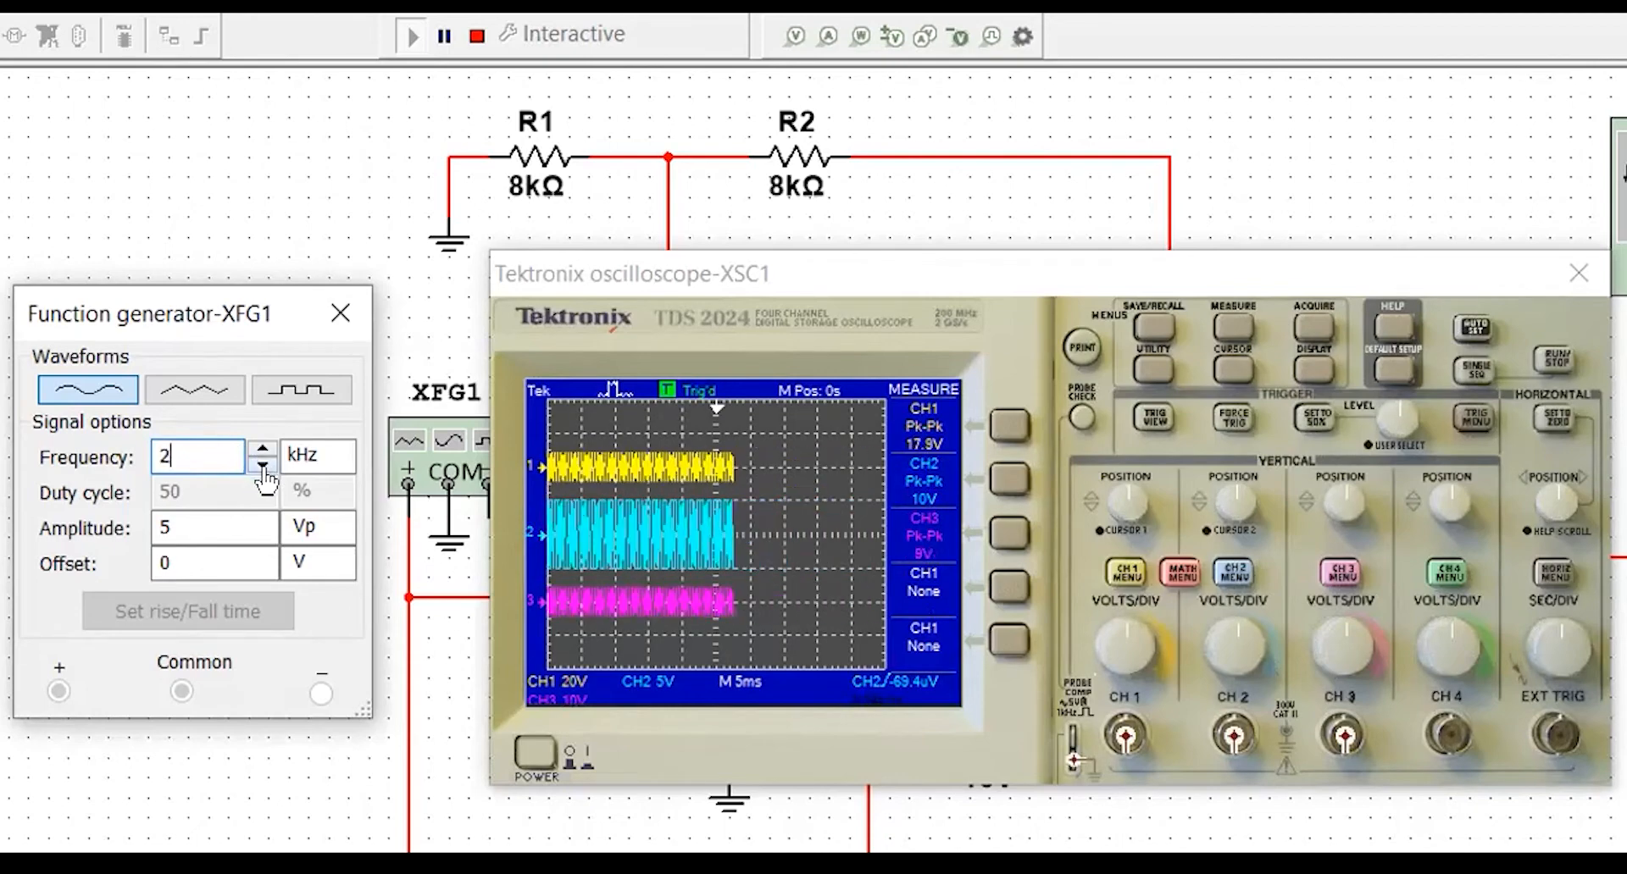
left_click(211, 472)
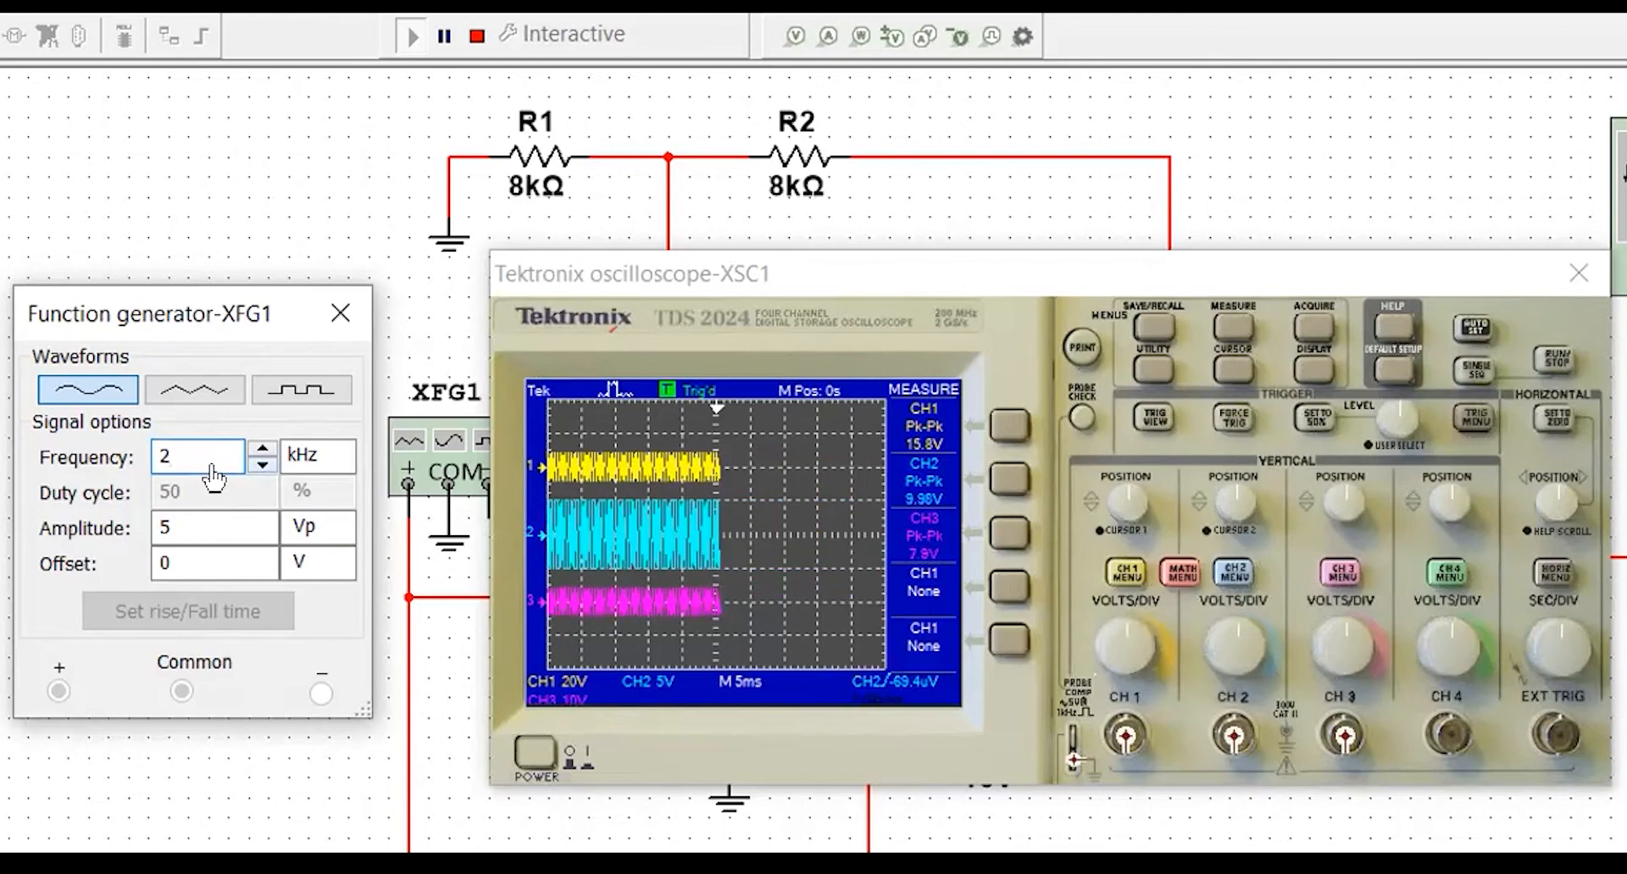
key("BackSpace")
type("1.5")
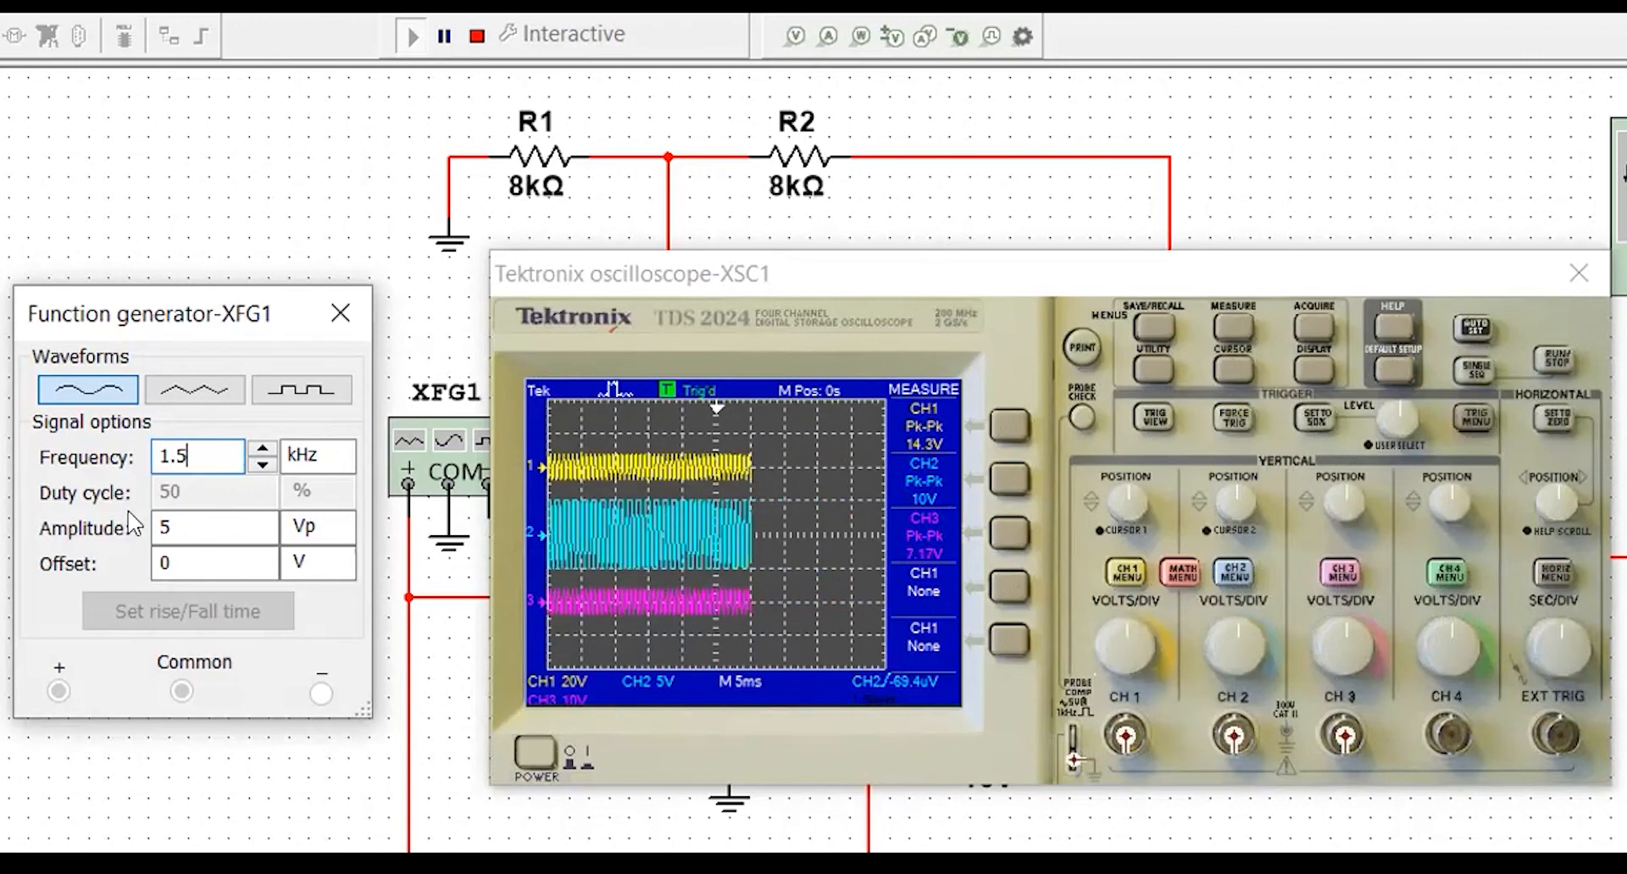
Lower the function generator frequency below cutoff in steps through 1.2 kHz and 1 kHz, down to 997 Hz.
left_click(263, 465)
left_click(262, 466)
left_click(261, 466)
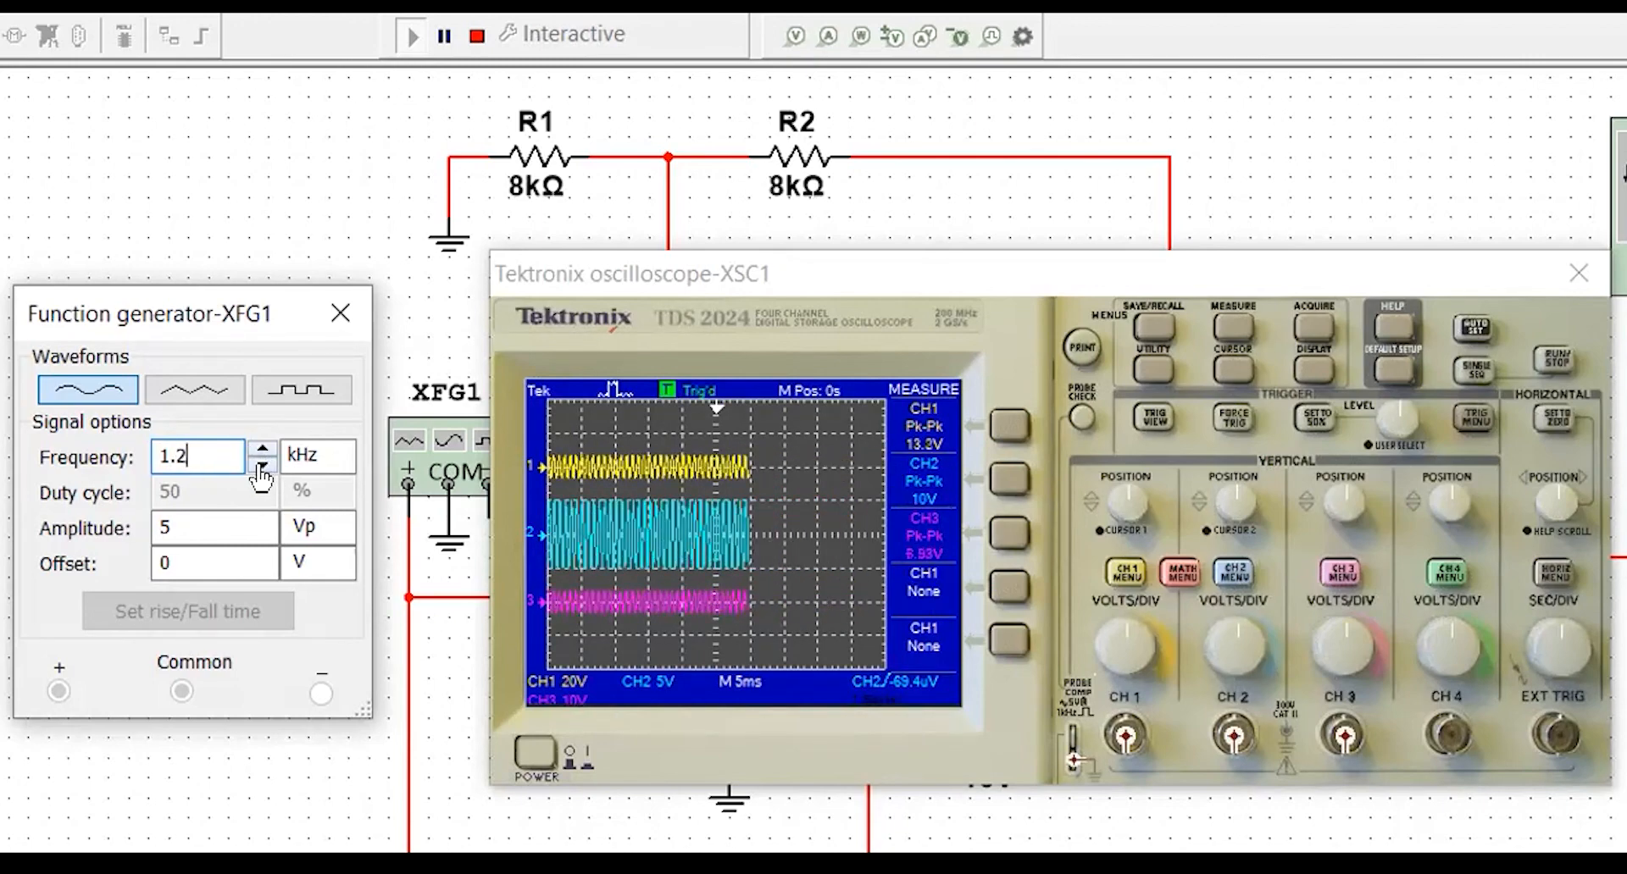
left_click(260, 467)
left_click(260, 466)
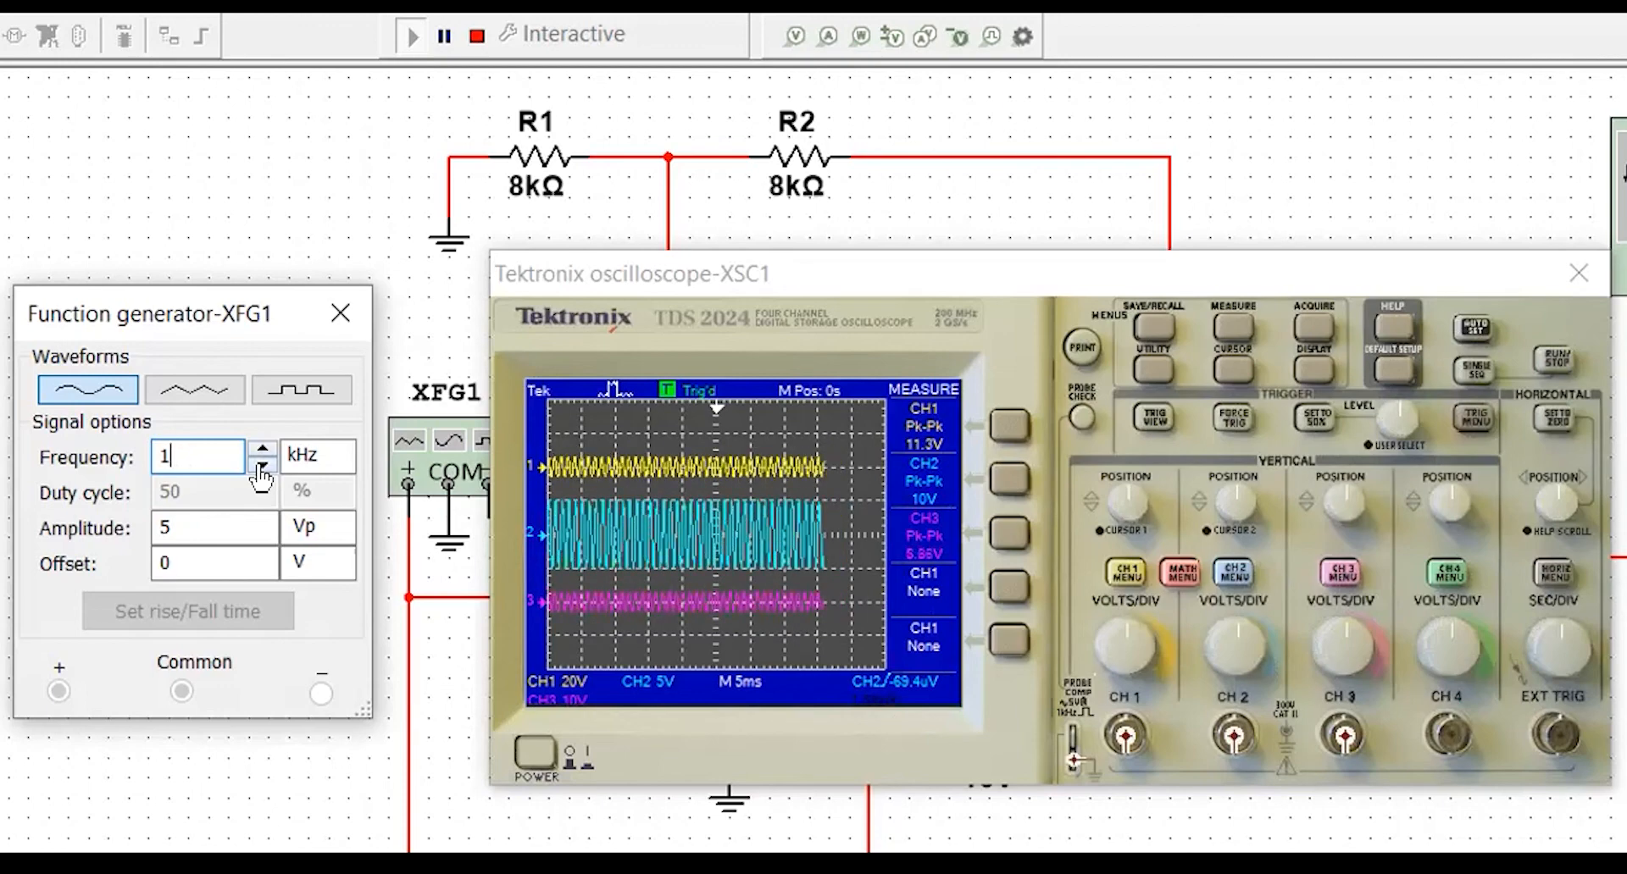
left_click(261, 465)
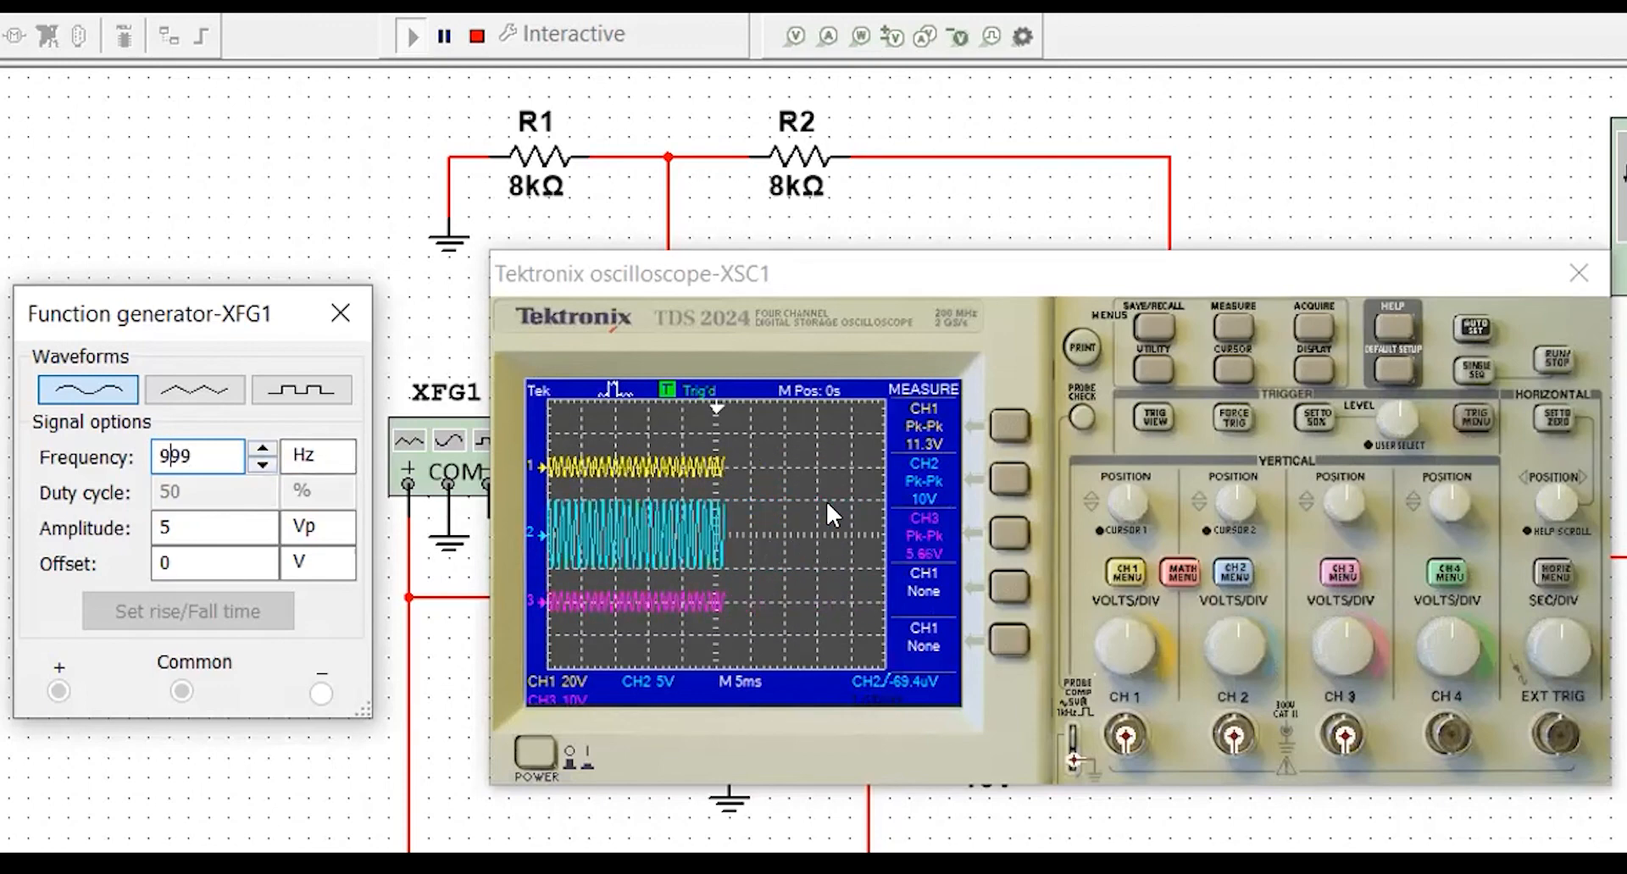
left_click(262, 465)
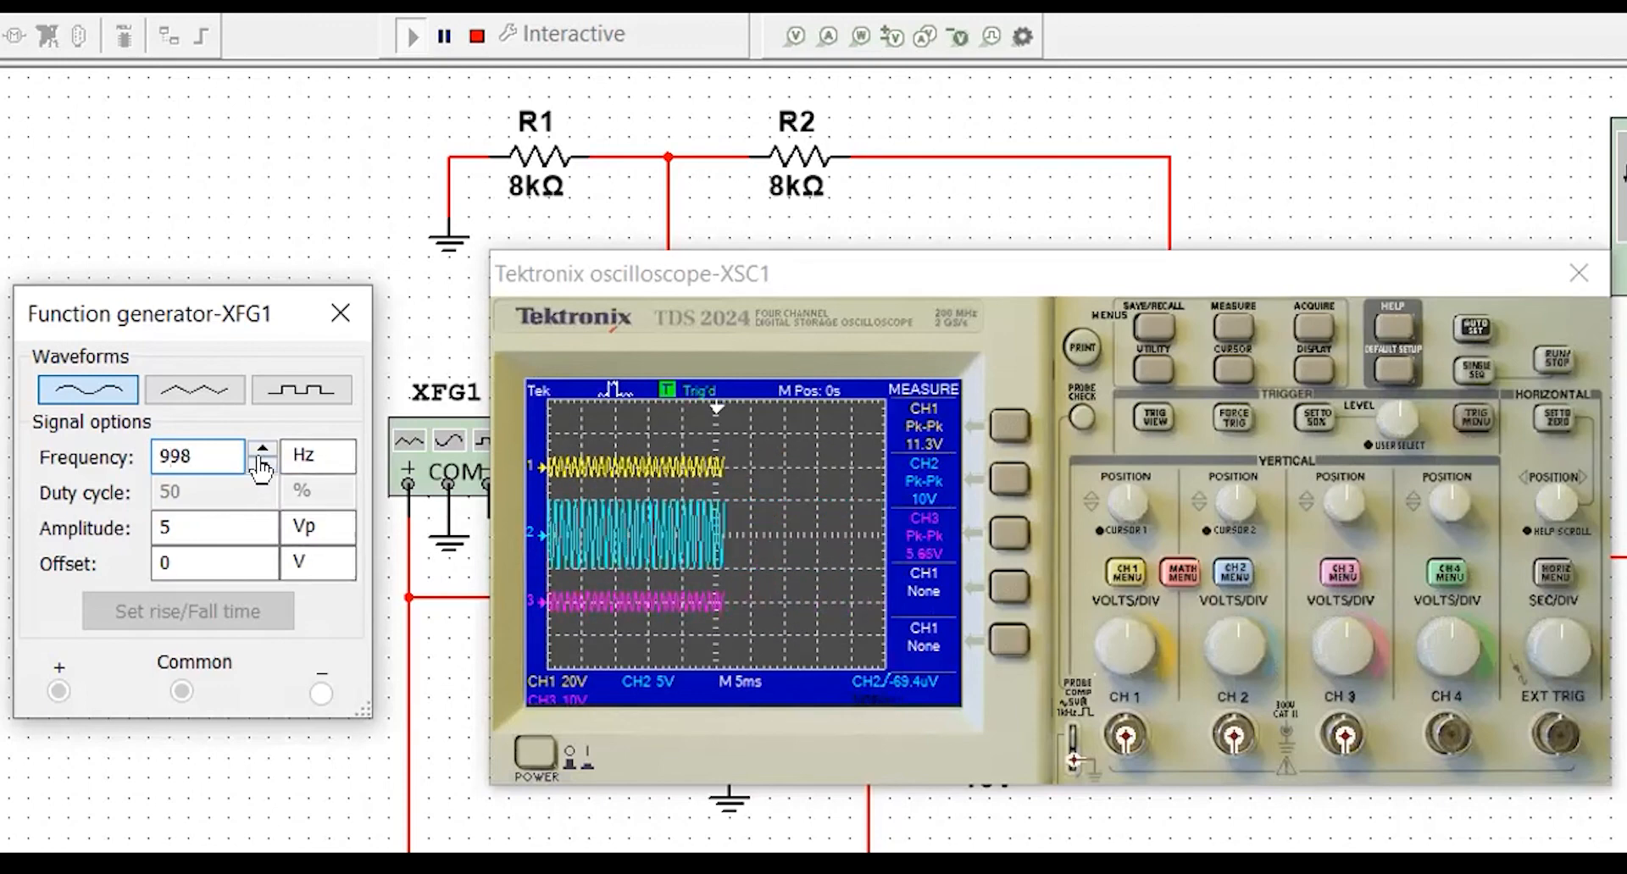
left_click(262, 466)
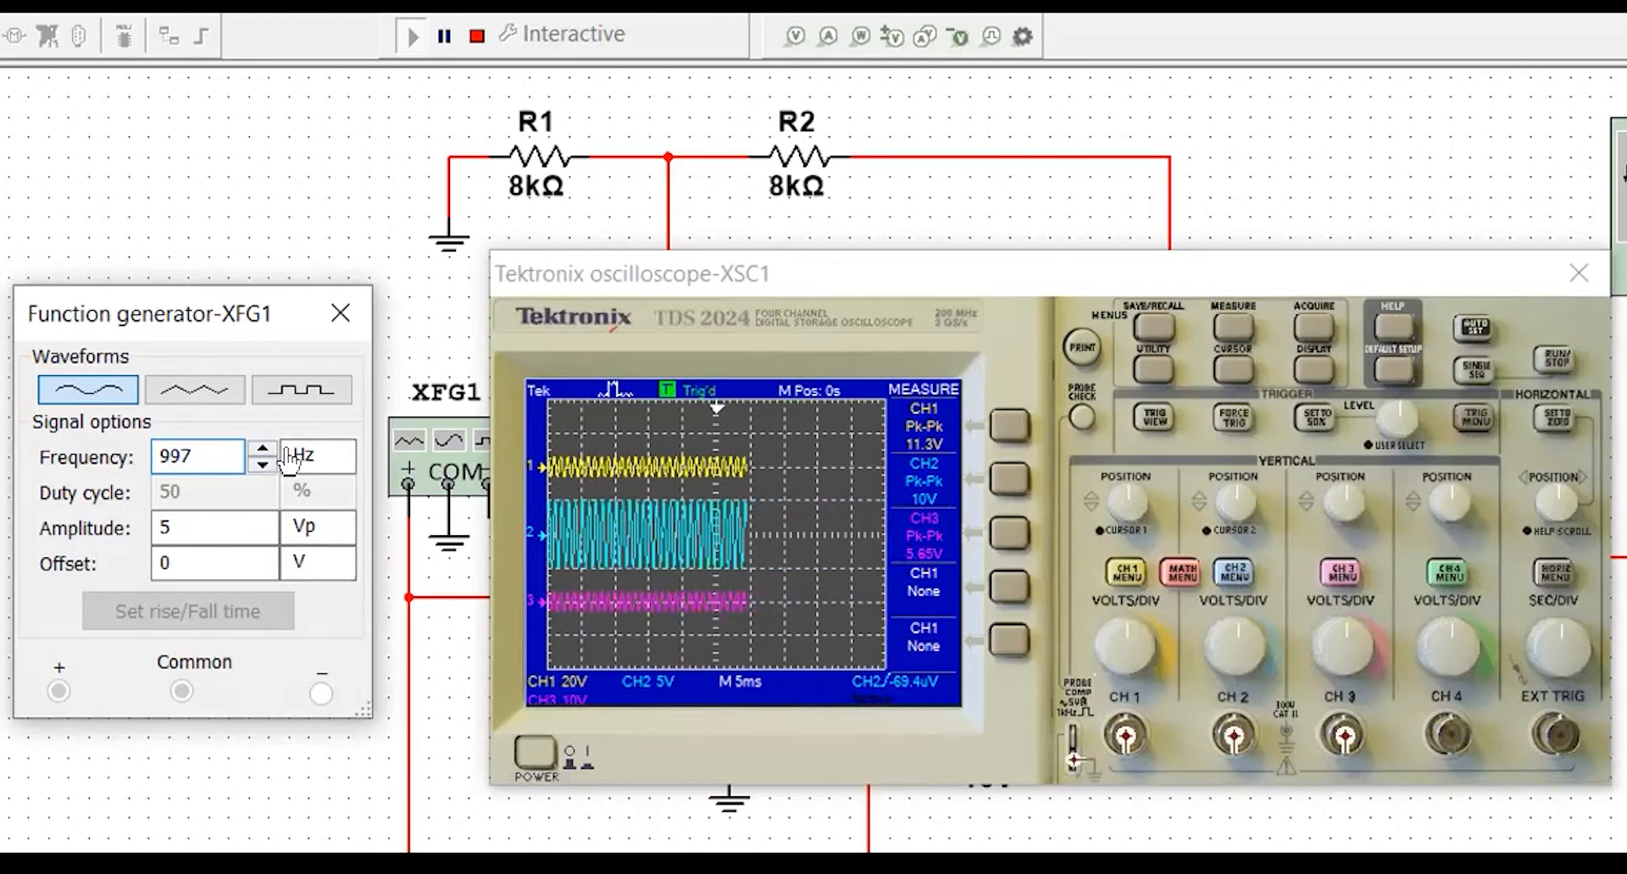
Raise the function generator frequency back above cutoff in steps through 3 kHz, ending at 4 kHz.
left_click(262, 449)
left_click(262, 450)
left_click(262, 449)
left_click(262, 449)
left_click(262, 449)
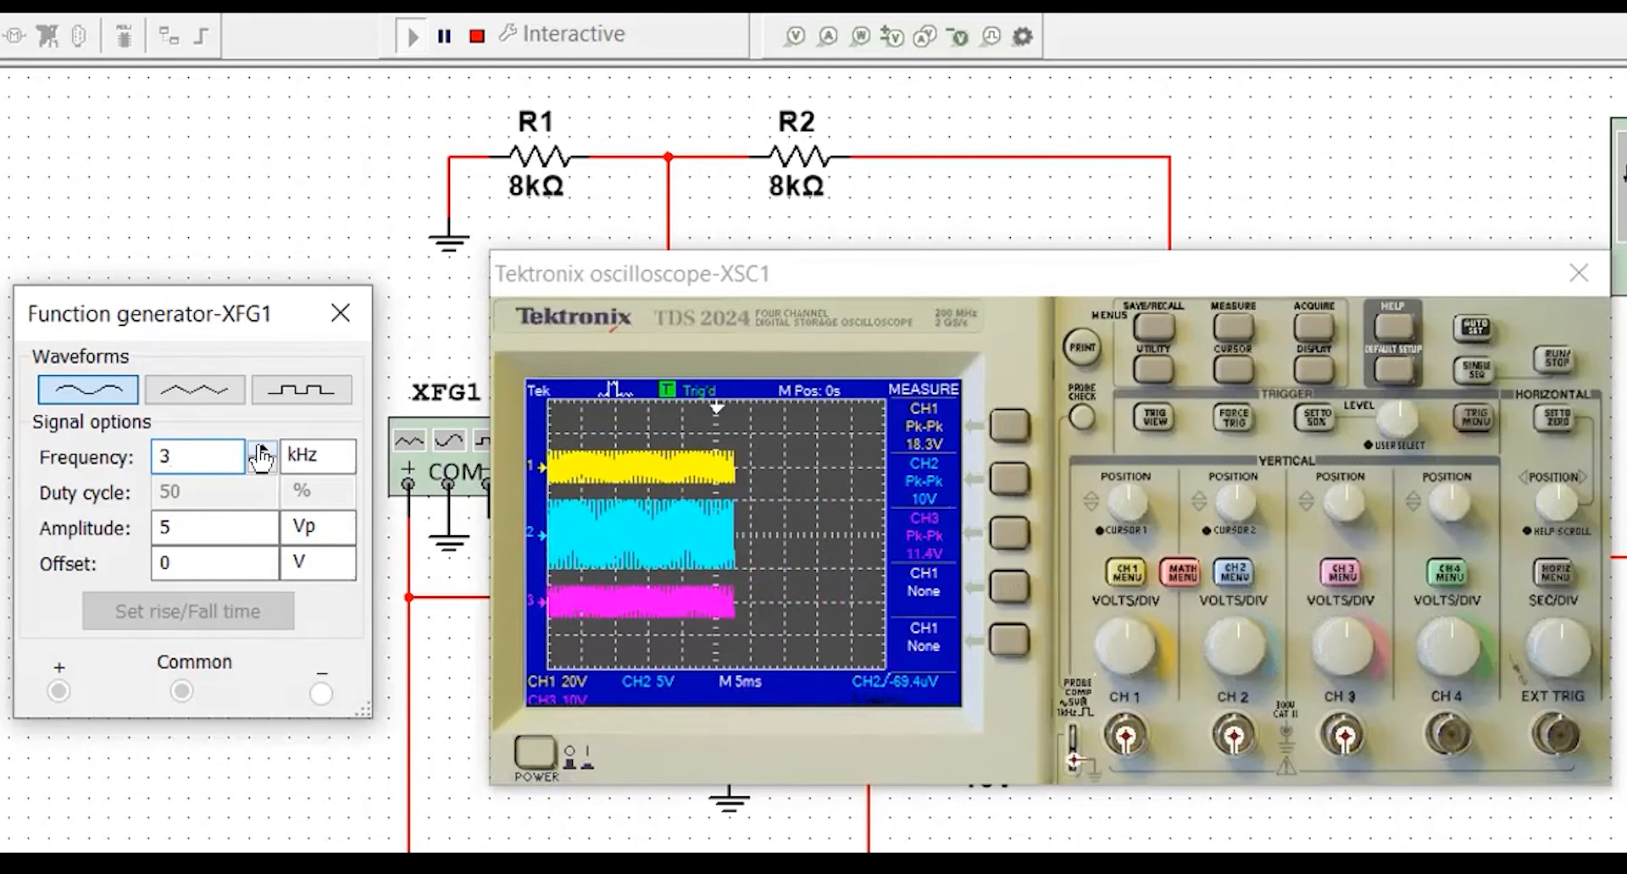
left_click(262, 449)
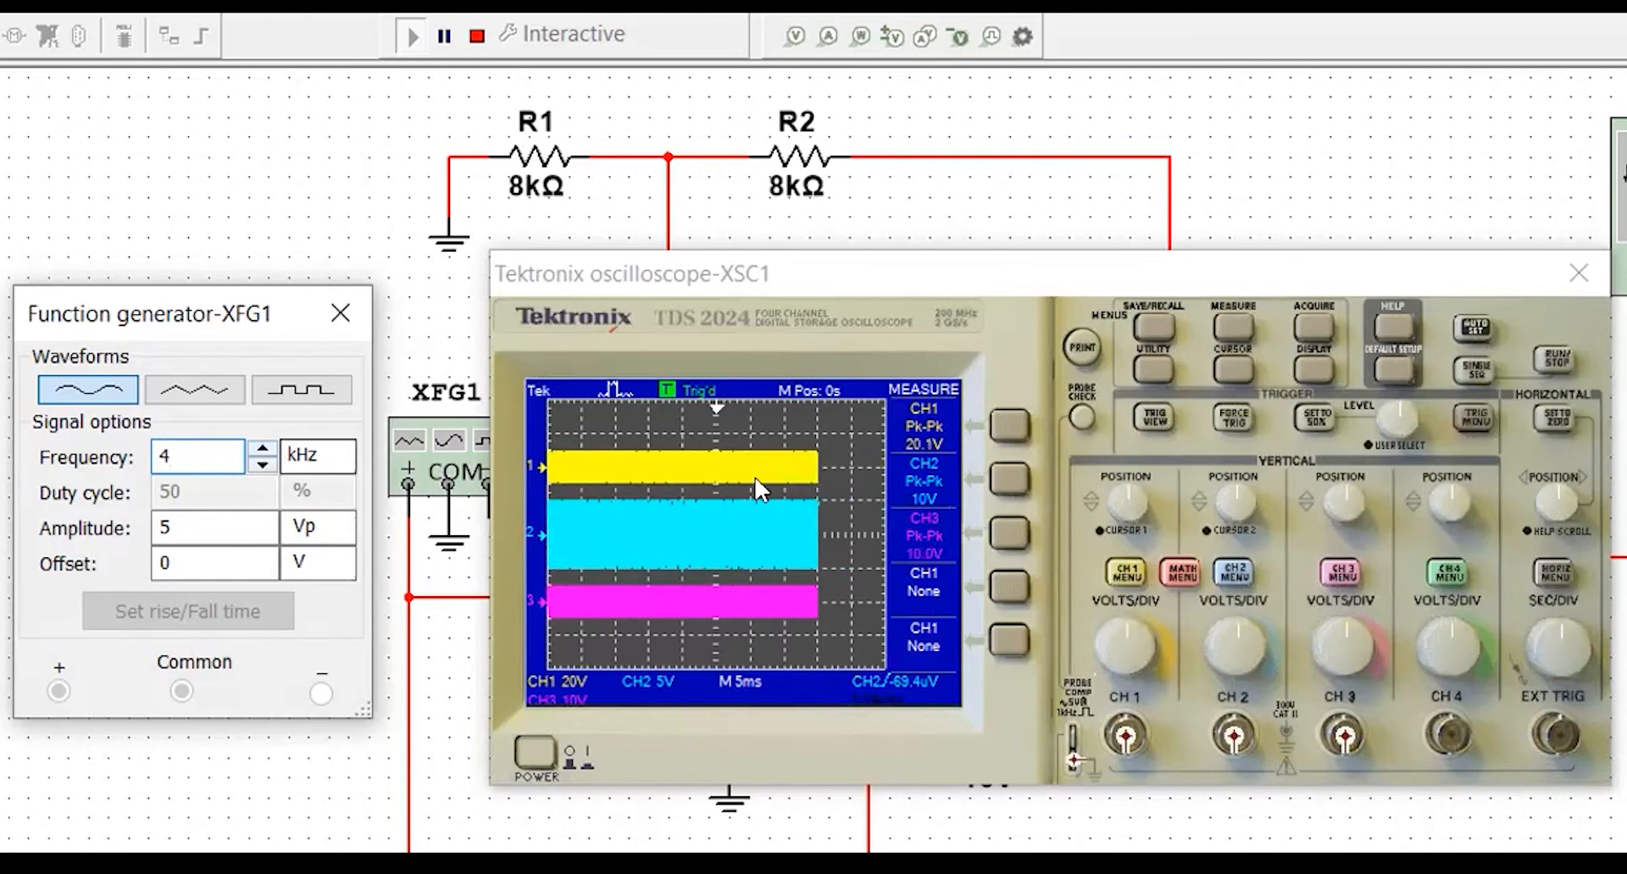